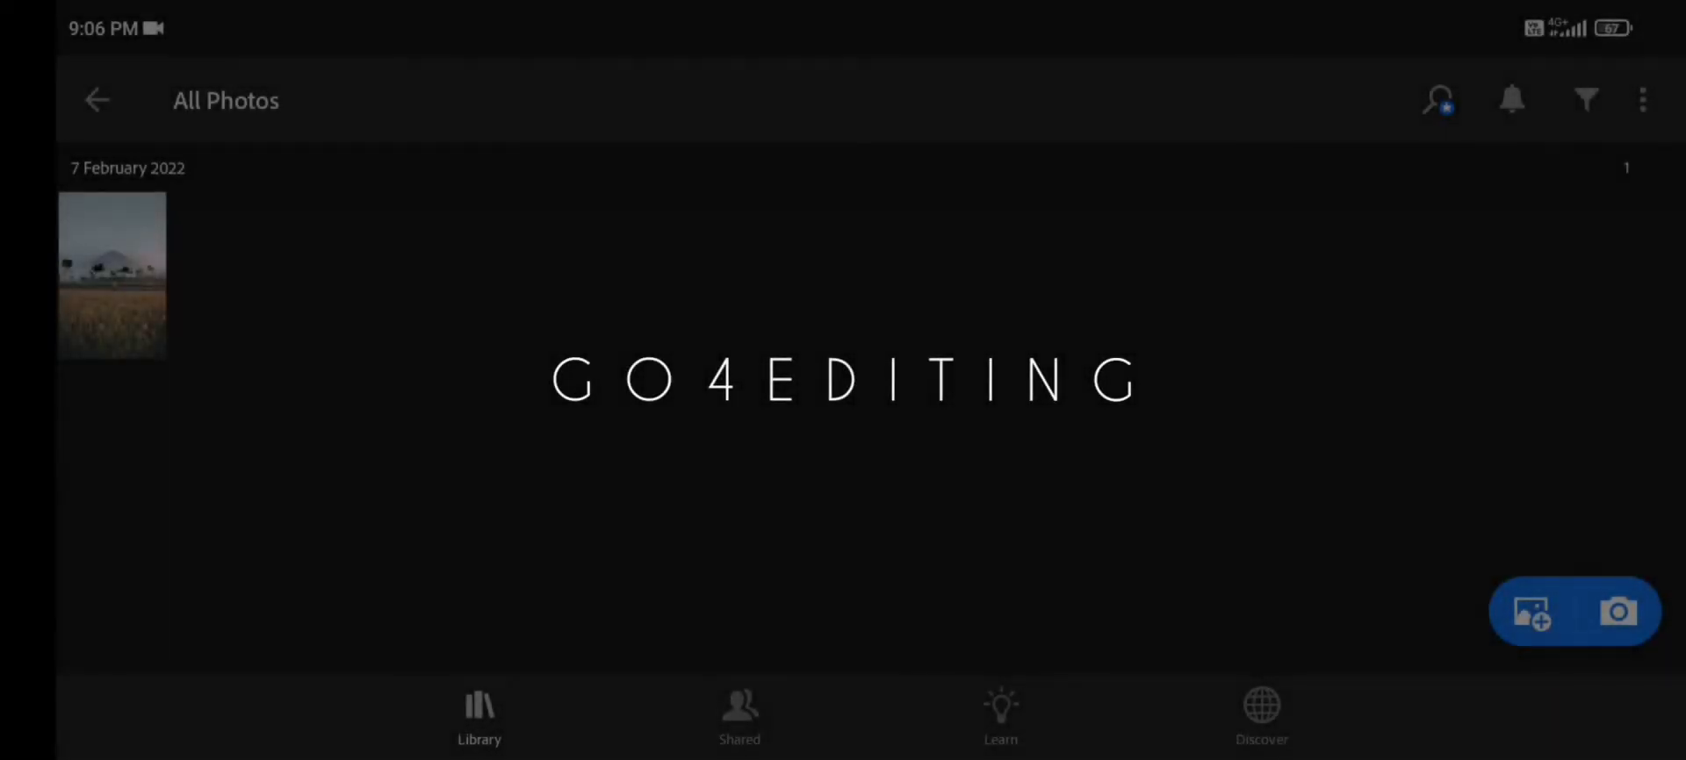
Open the misty mountain rice-field photo from All Photos in the Edit view
click(111, 275)
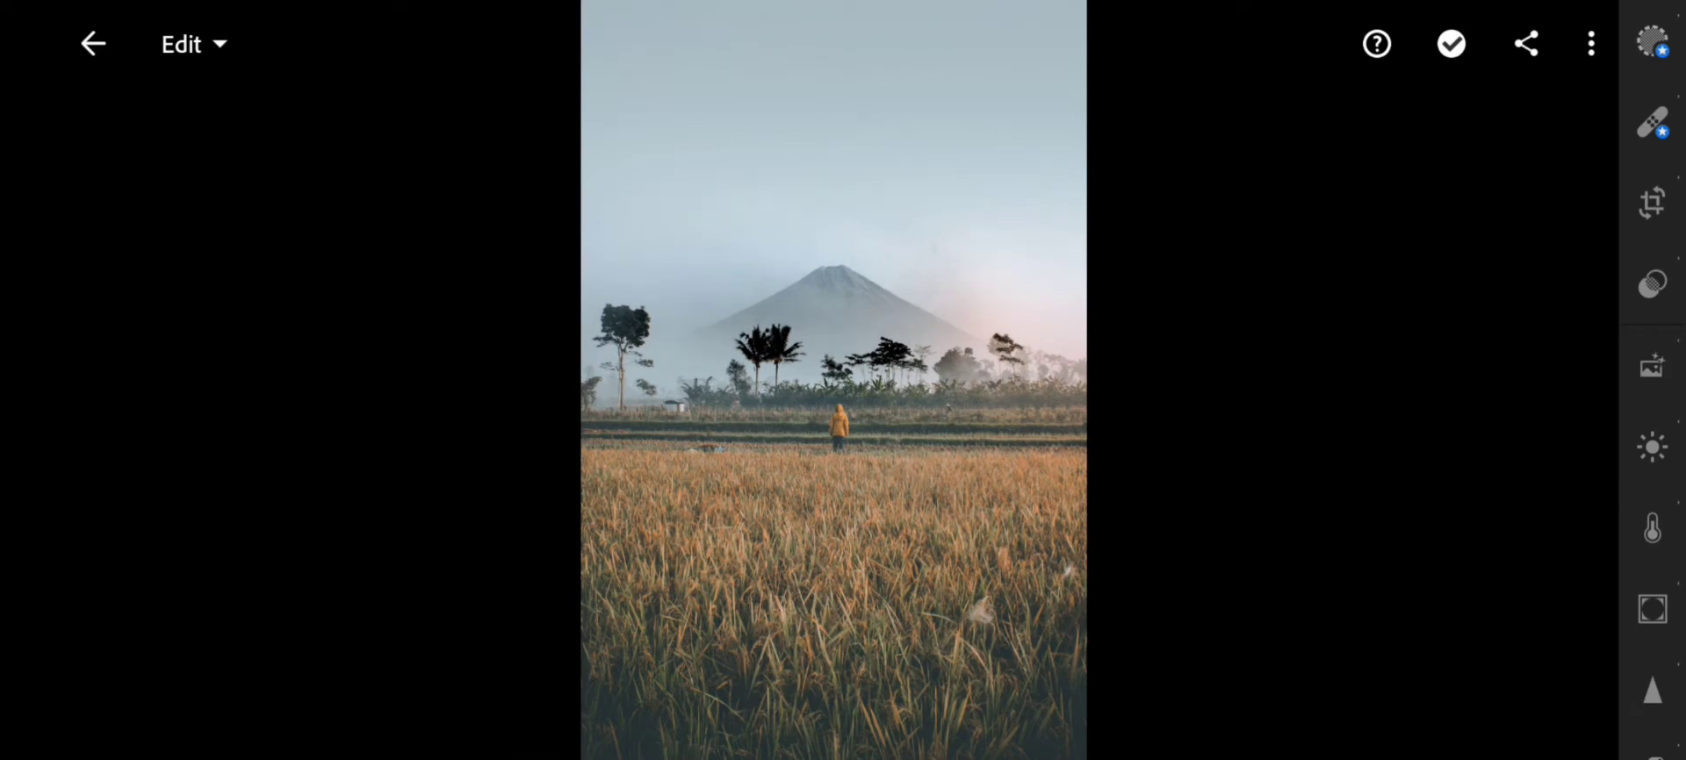
In the Light panel, set Highlights to -15, Blacks to -55 and Shadows to -27
click(1651, 447)
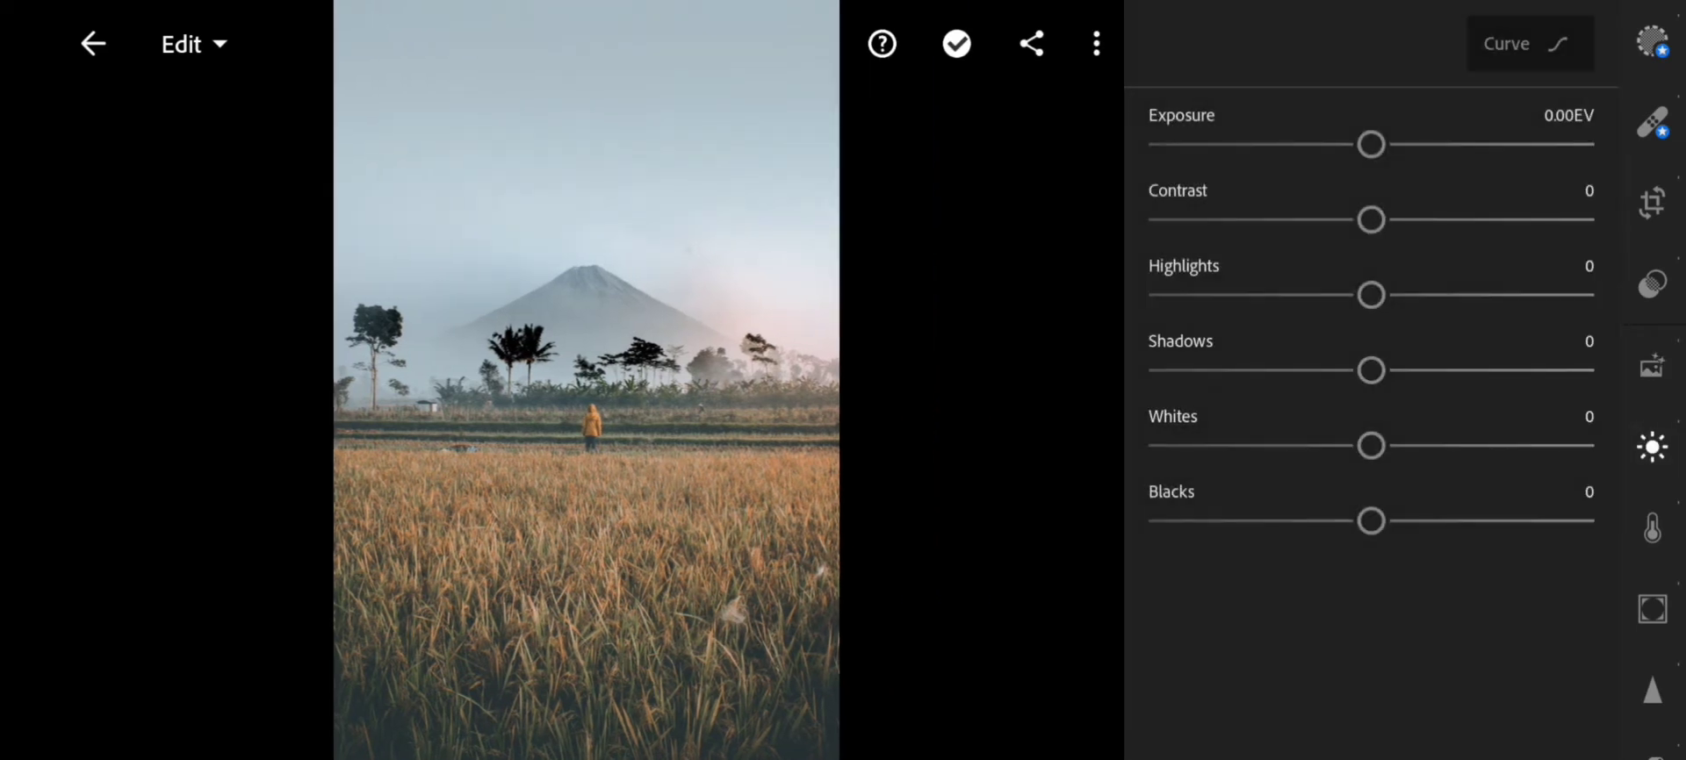
drag(1370, 295, 1338, 295)
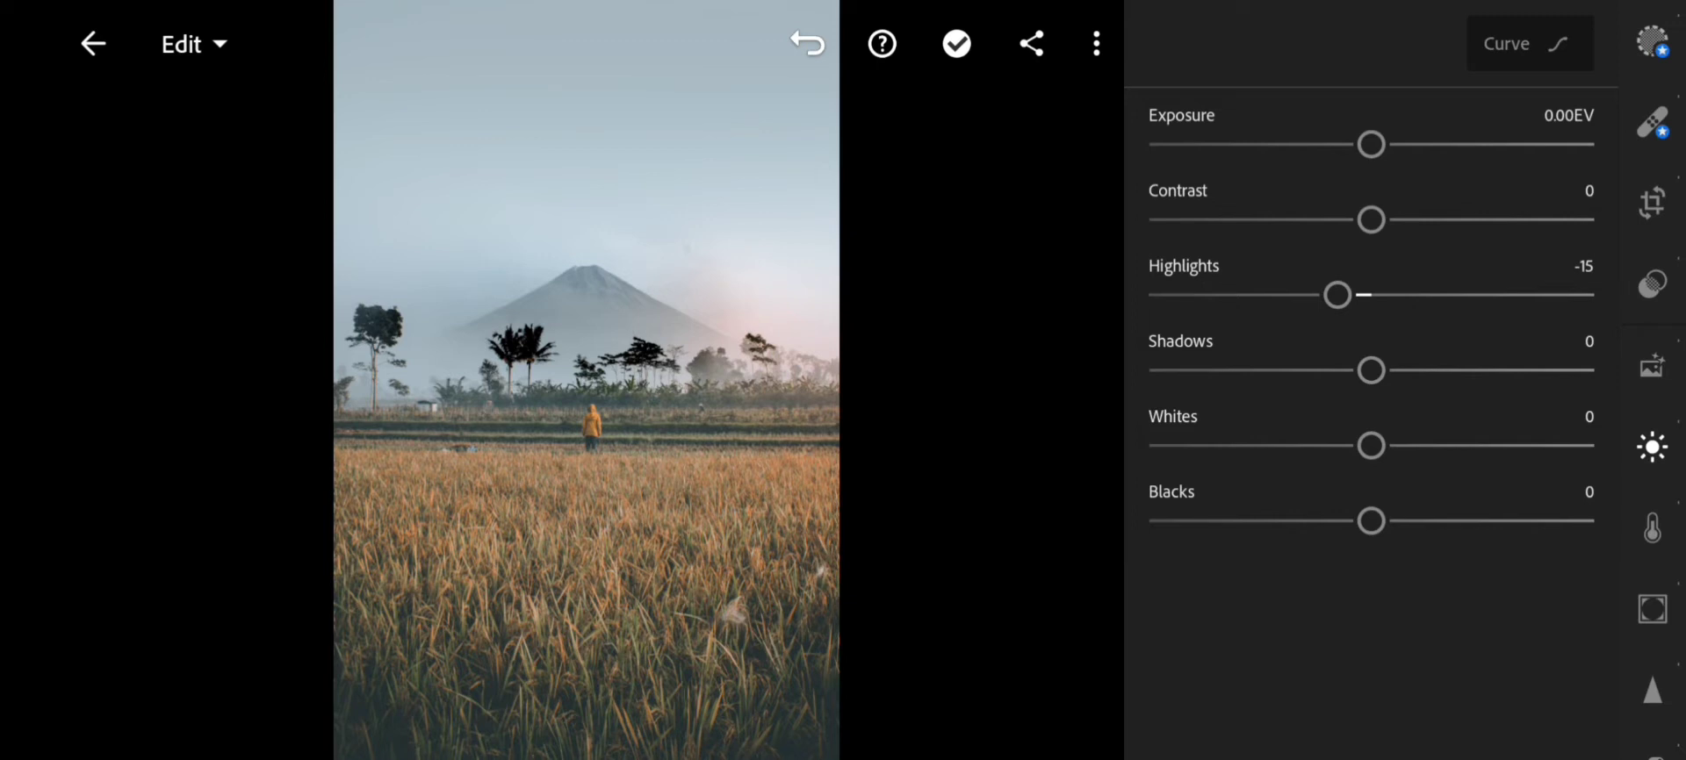
mouse_move(1371, 520)
mouse_down()
mouse_move(1294, 521)
mouse_move(1445, 521)
mouse_move(1232, 521)
mouse_move(1247, 521)
mouse_up()
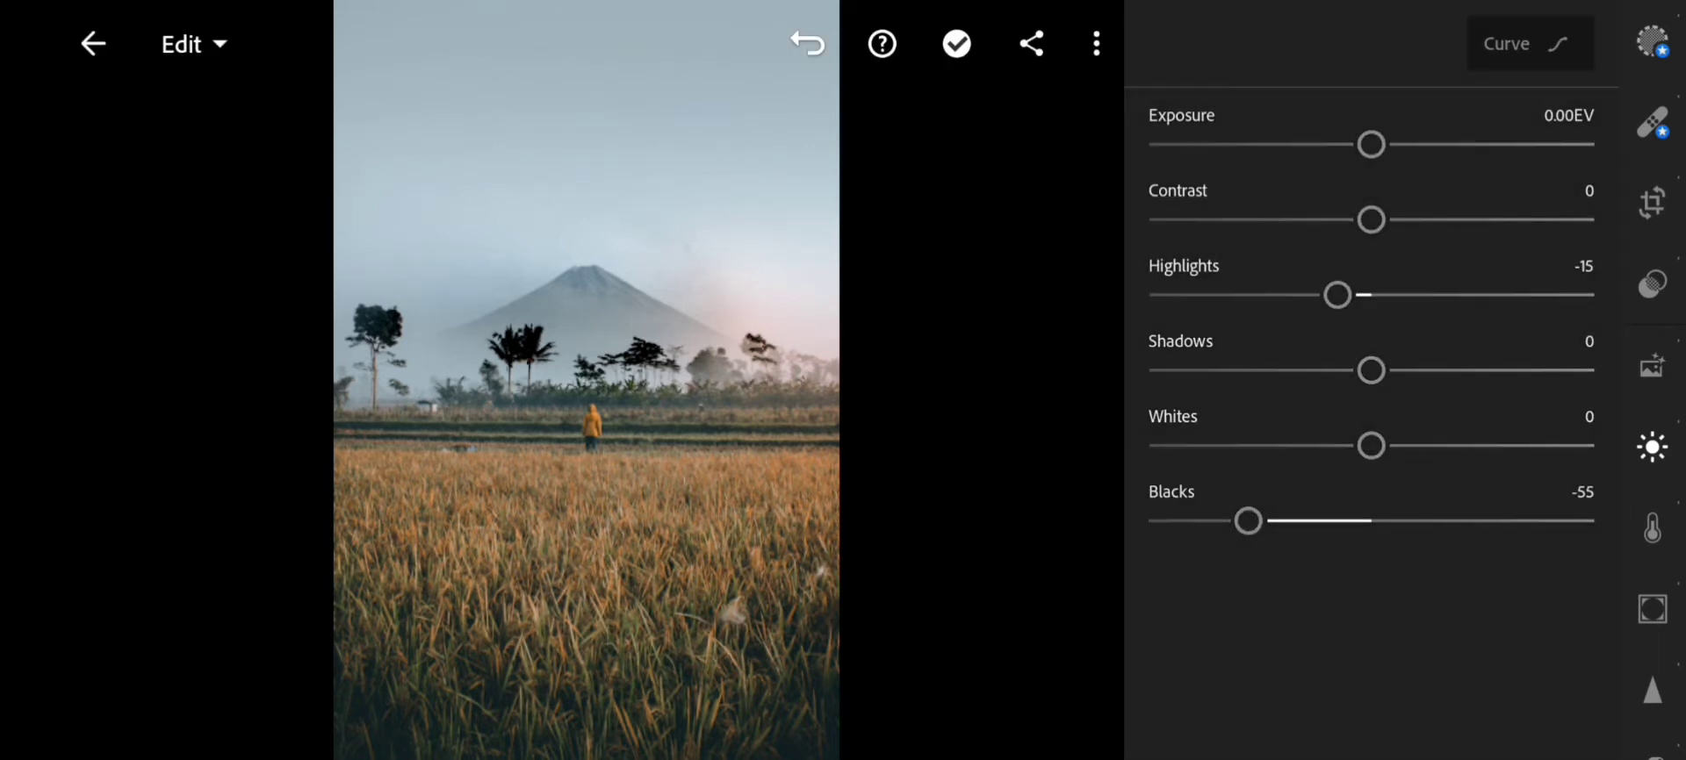
drag(1371, 369, 1310, 370)
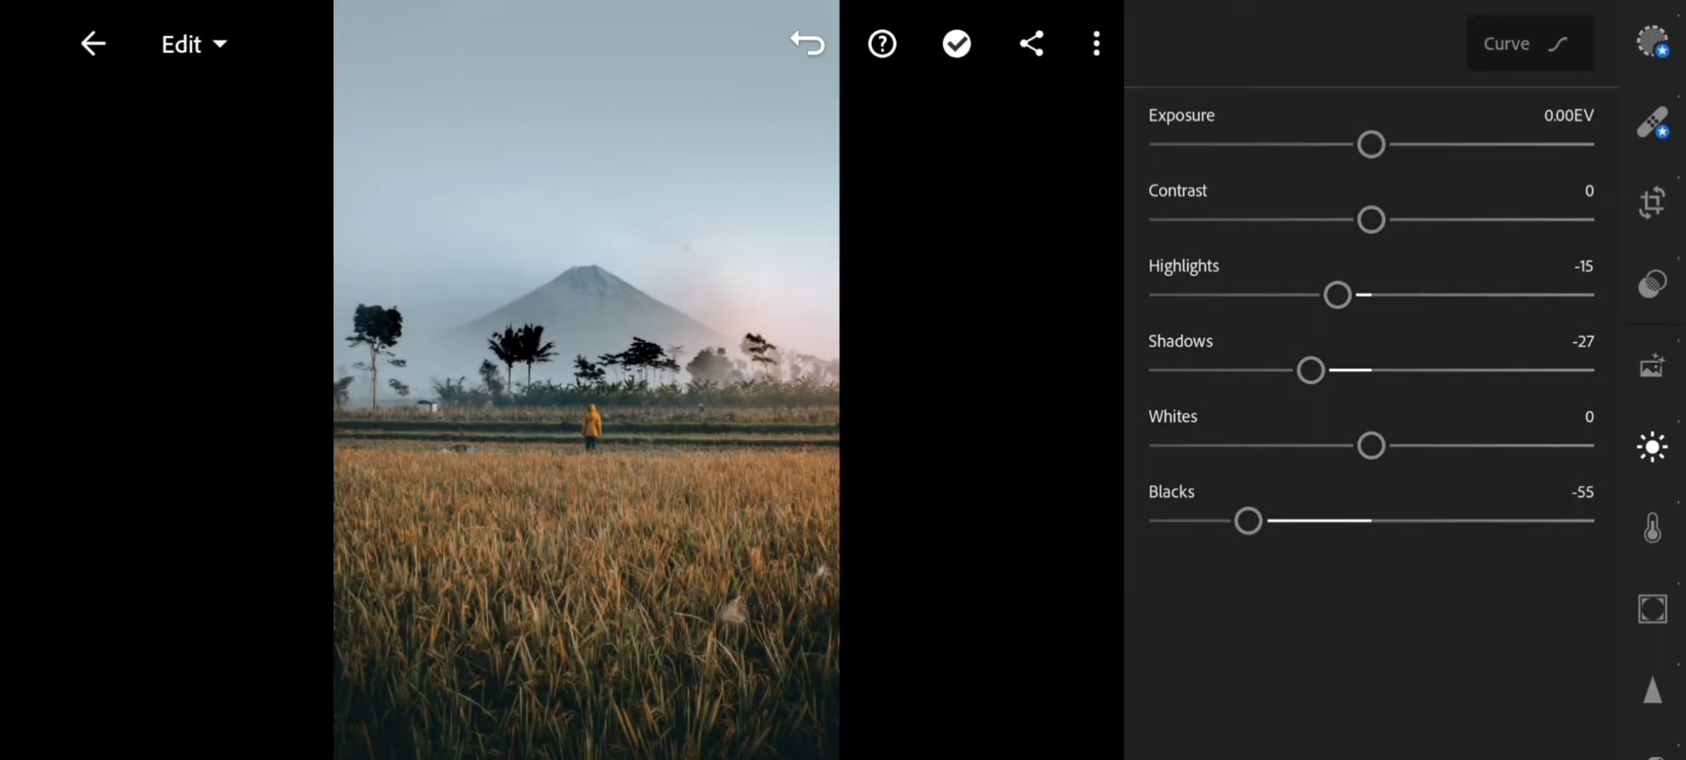
scroll(1652, 377, down, 2)
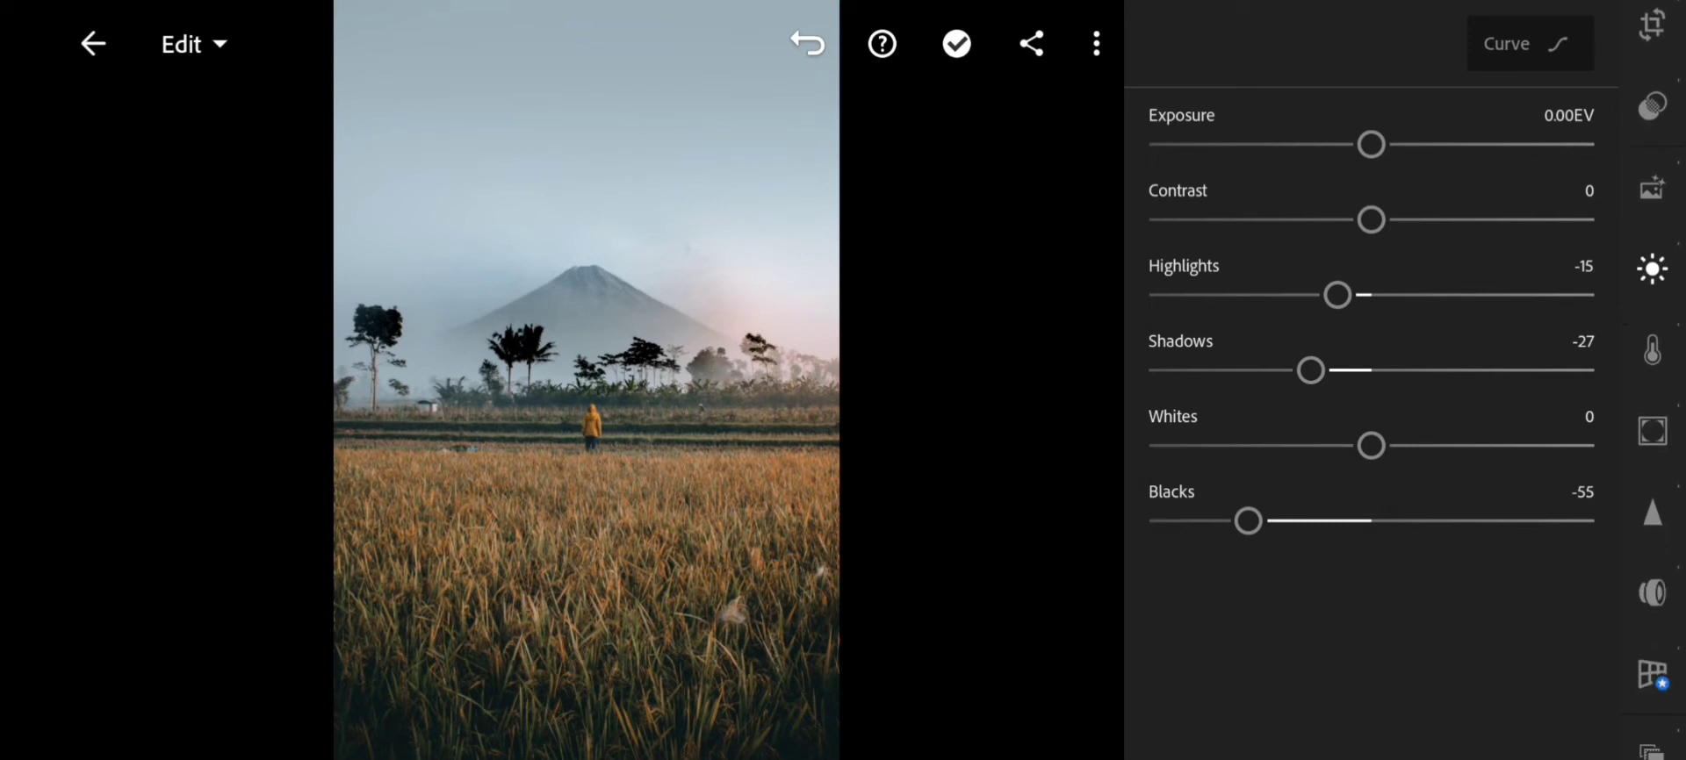
Open Color Grading and give the shadows a strong warm tint
click(1652, 350)
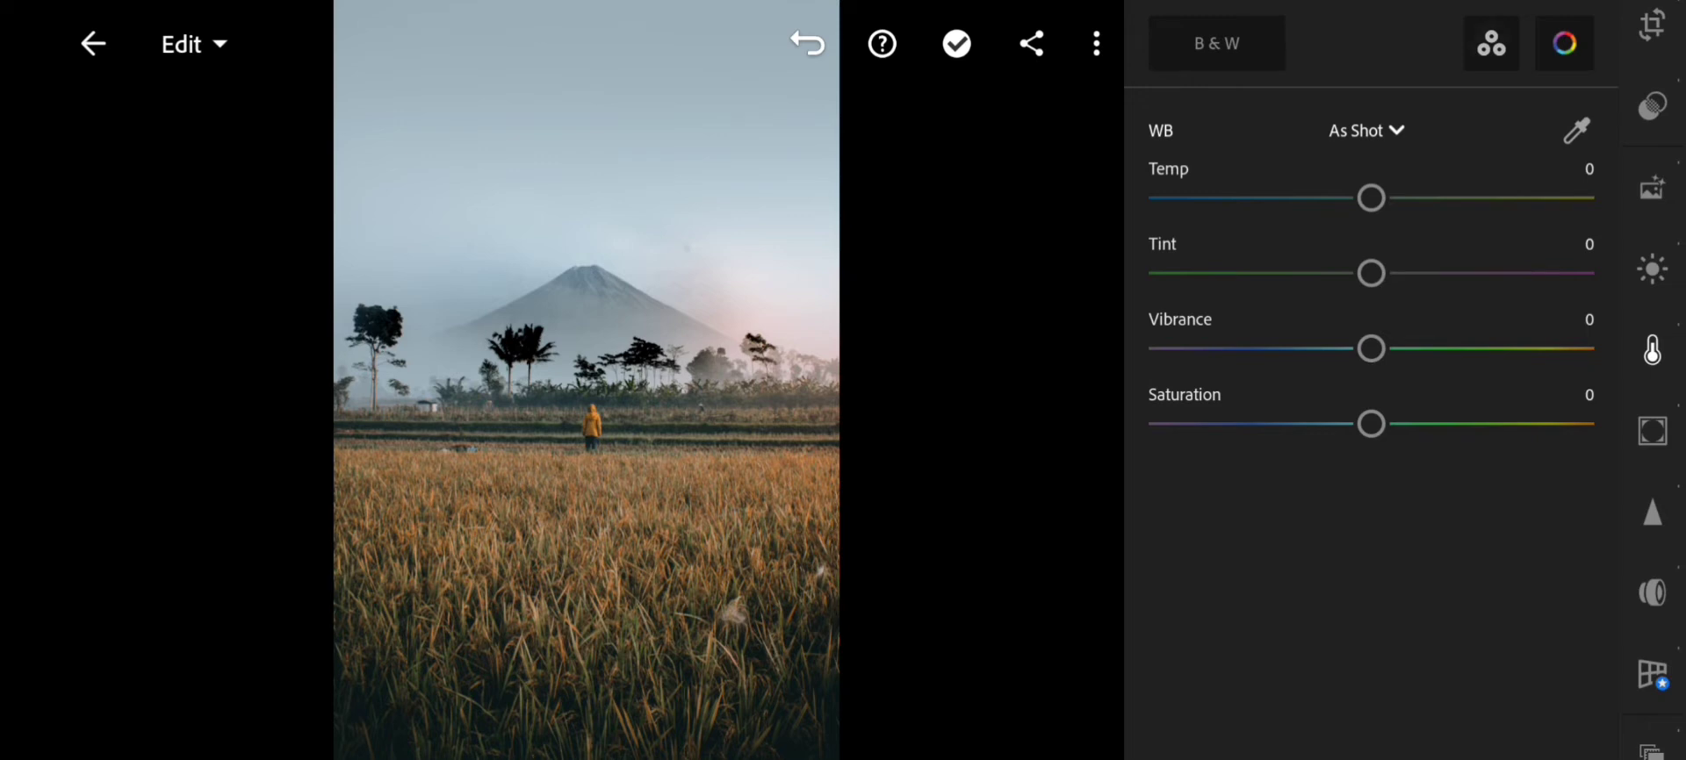
click(1564, 43)
drag(1580, 307, 1570, 254)
mouse_move(1438, 306)
mouse_down()
mouse_move(1574, 261)
mouse_move(1562, 379)
mouse_move(1482, 332)
mouse_move(1515, 351)
mouse_up()
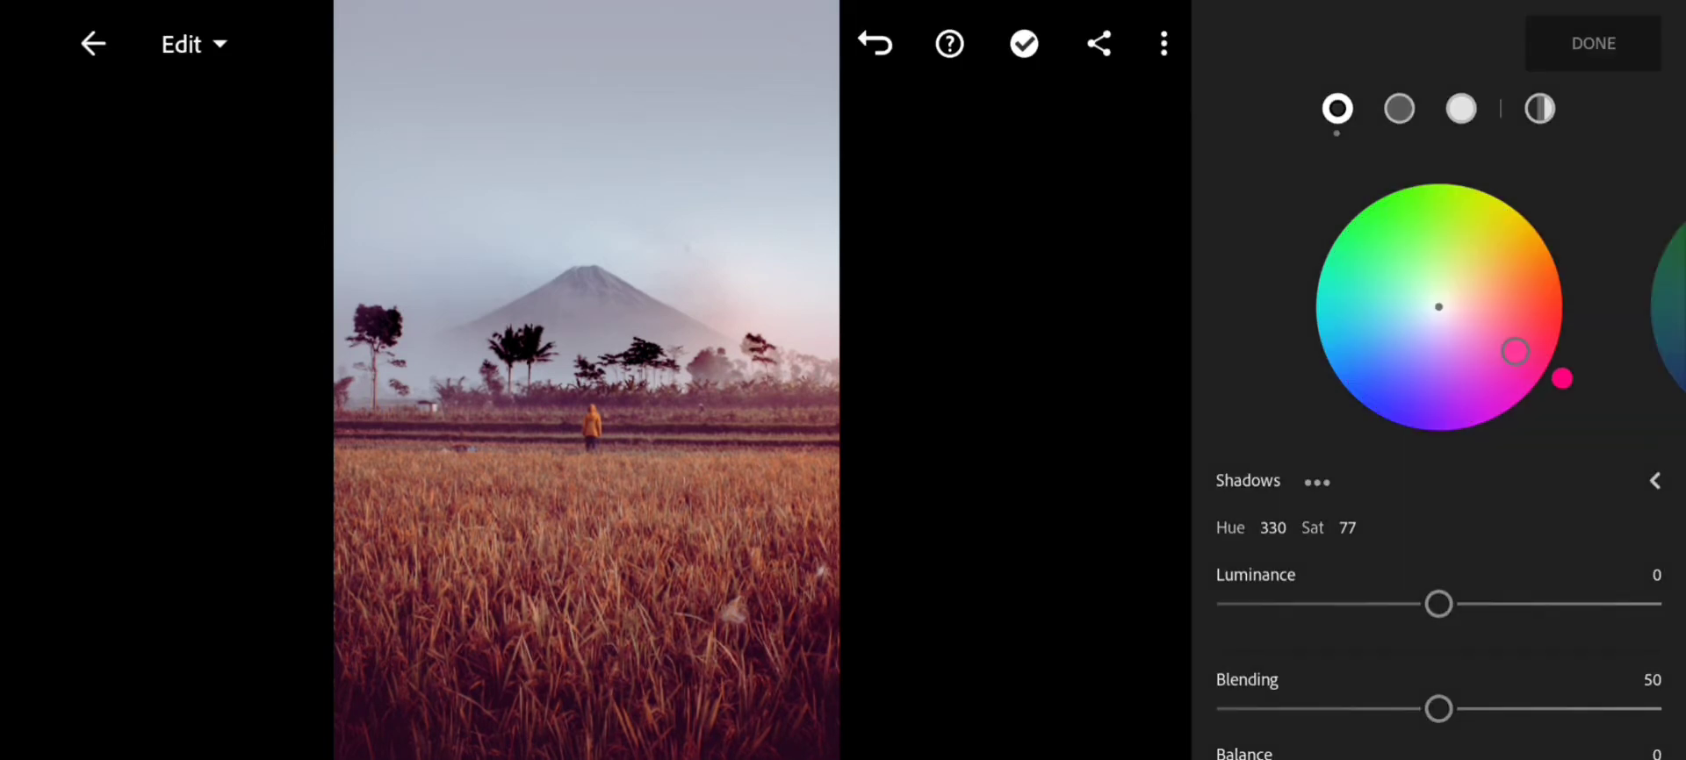
Give the midtones a warm tint with raised saturation
click(1399, 108)
mouse_move(1580, 307)
mouse_down()
mouse_move(1575, 265)
mouse_move(1571, 358)
mouse_up()
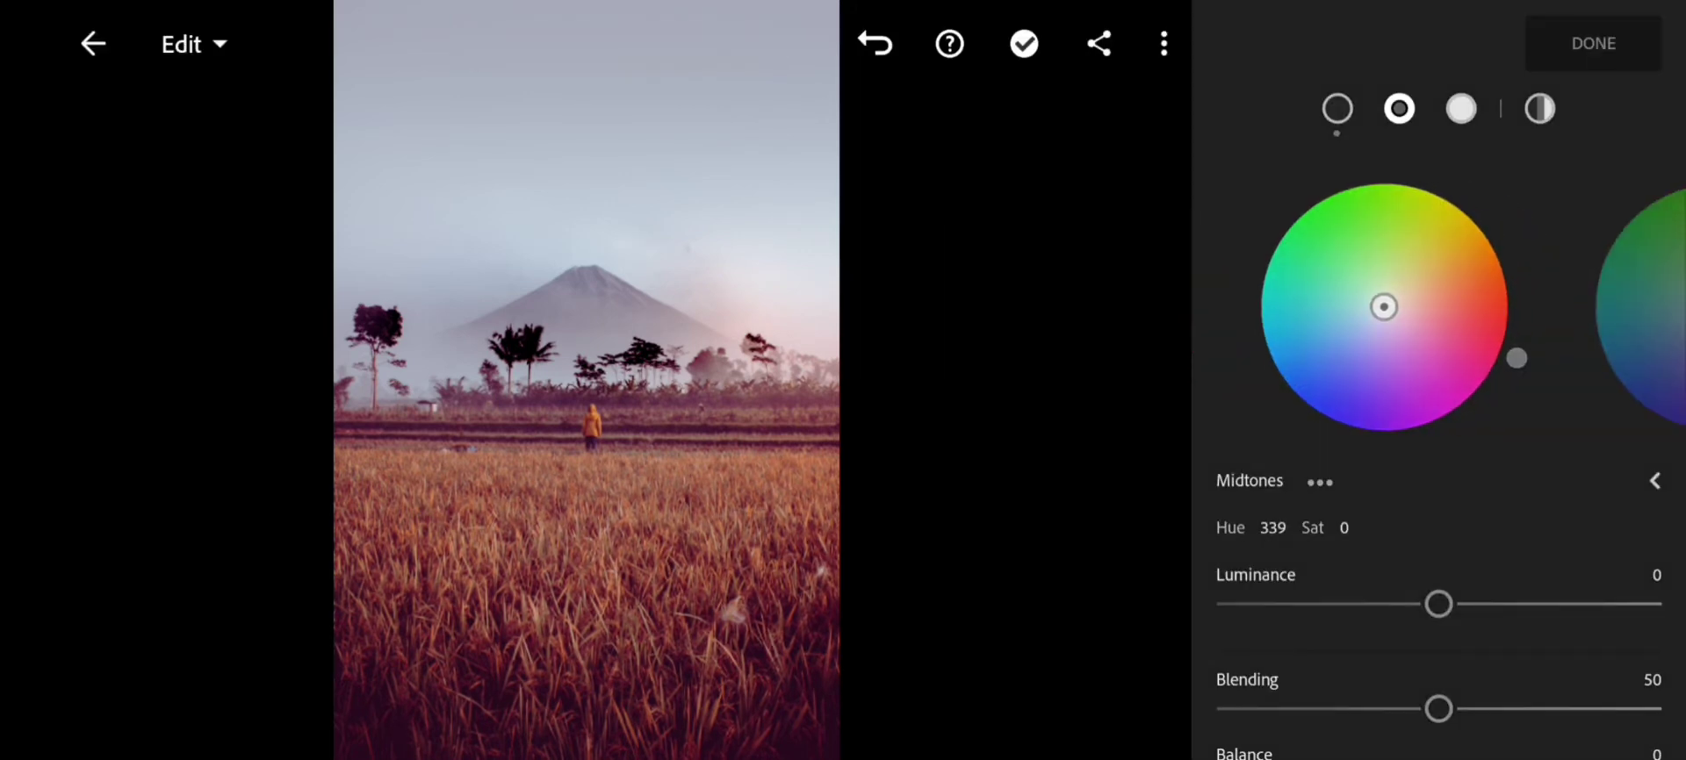
click(1438, 306)
mouse_move(1438, 307)
mouse_down()
mouse_move(1500, 329)
mouse_move(1334, 307)
mouse_up()
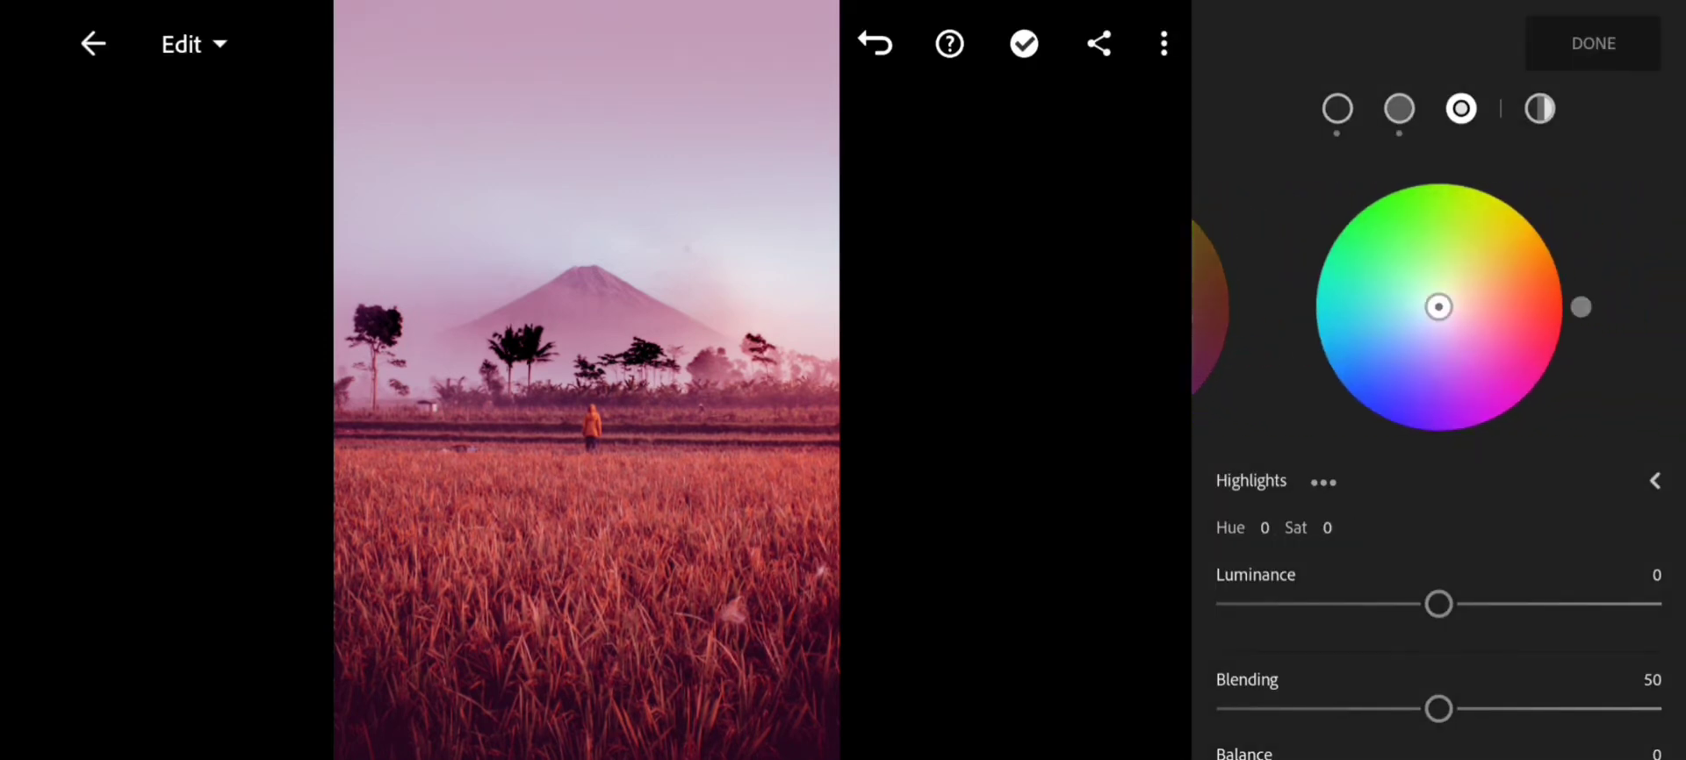
Tint the highlights soft pink at Hue 338, Sat 27 and finish grading
drag(1581, 306, 1574, 349)
drag(1438, 307, 1470, 319)
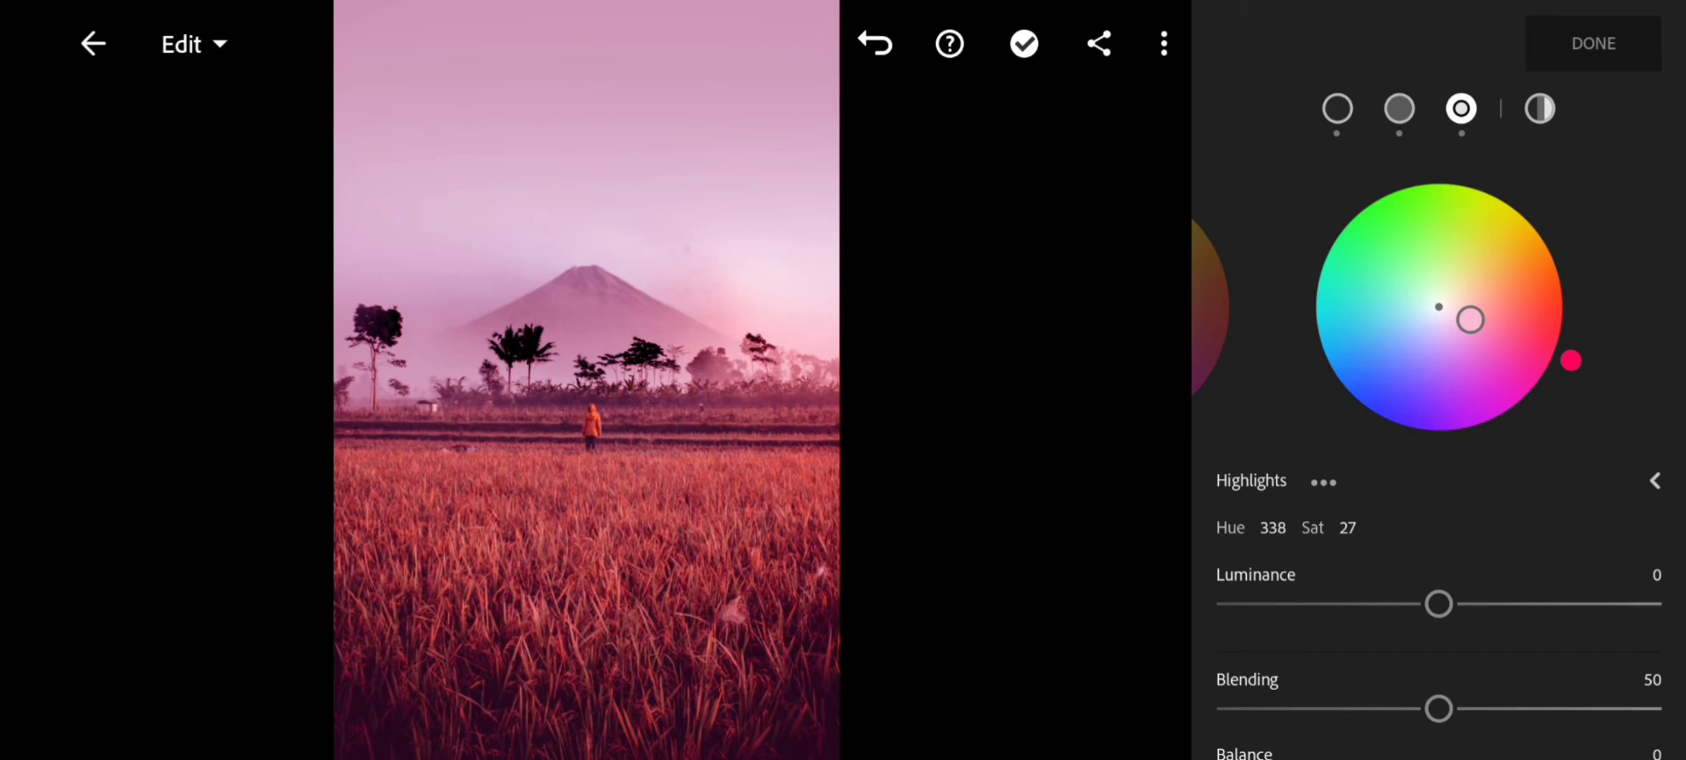
click(1593, 43)
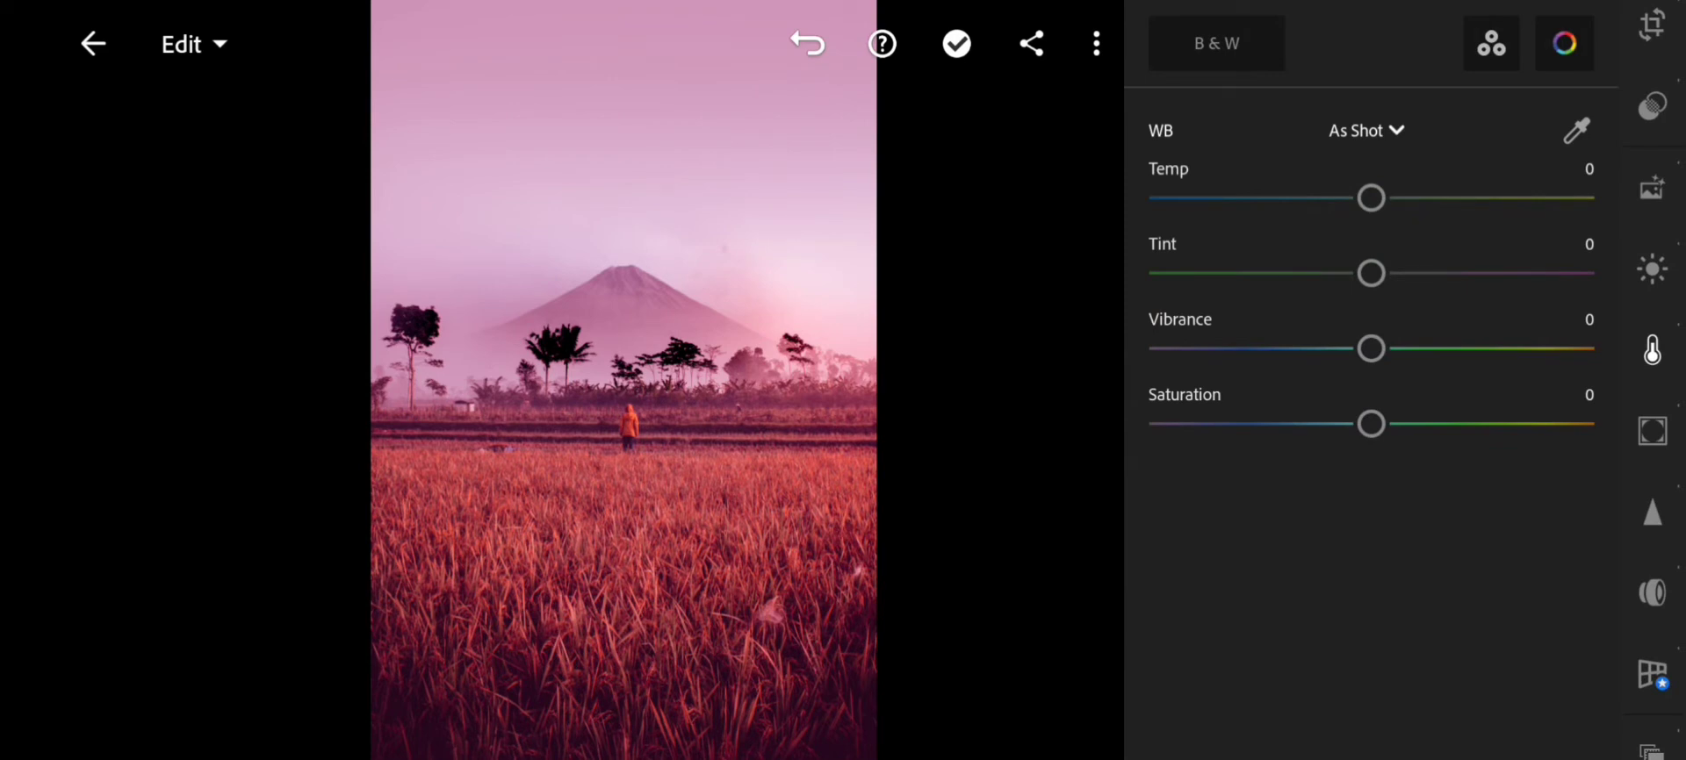
Ease the Light values back to Highlights -11, Shadows -19 and Blacks -37
click(1652, 268)
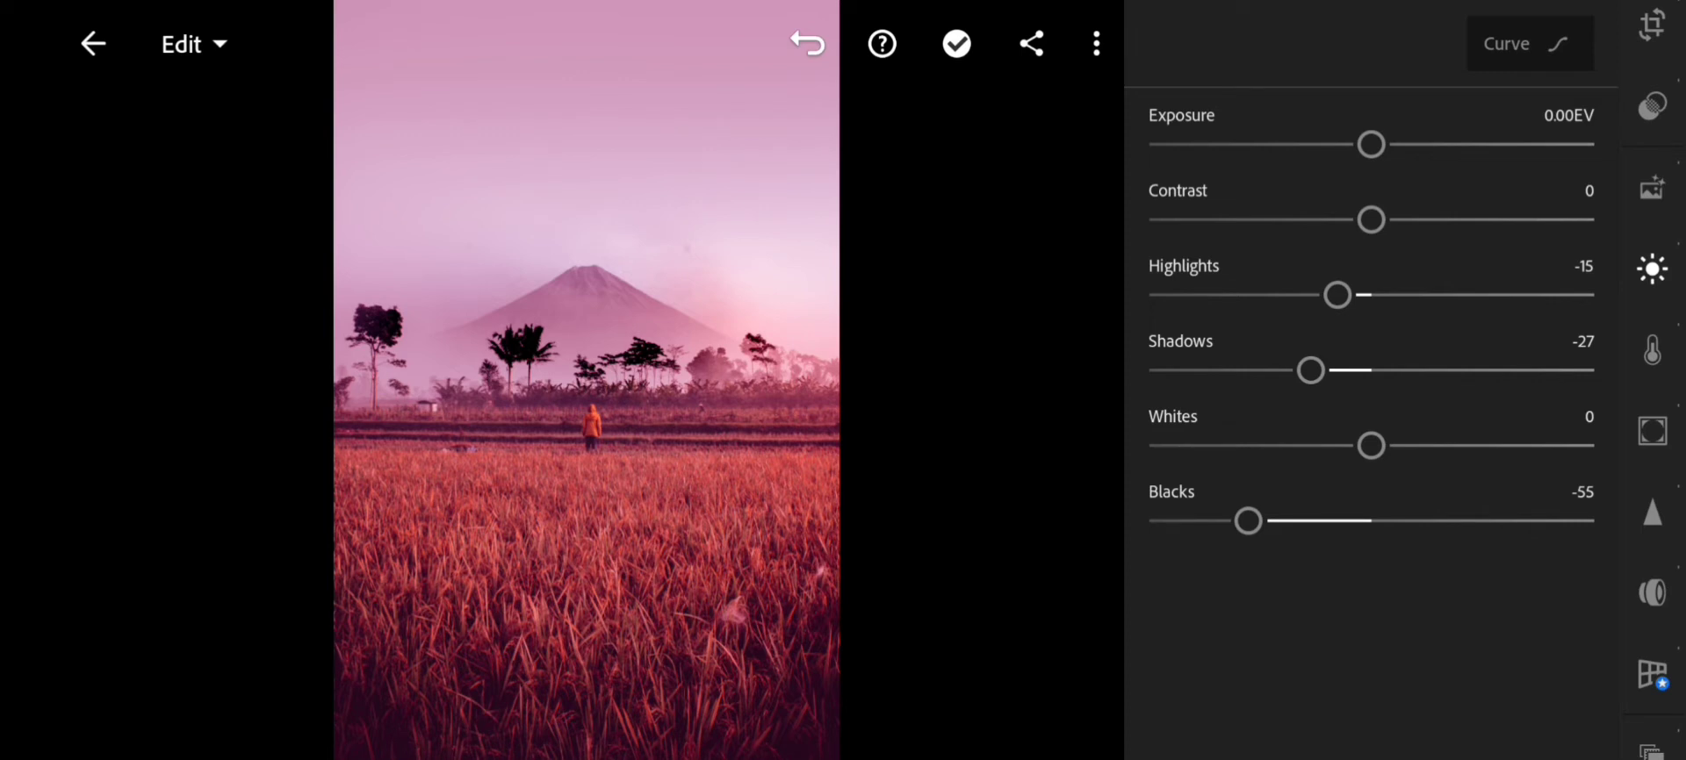
drag(1336, 295, 1346, 295)
drag(1310, 370, 1329, 369)
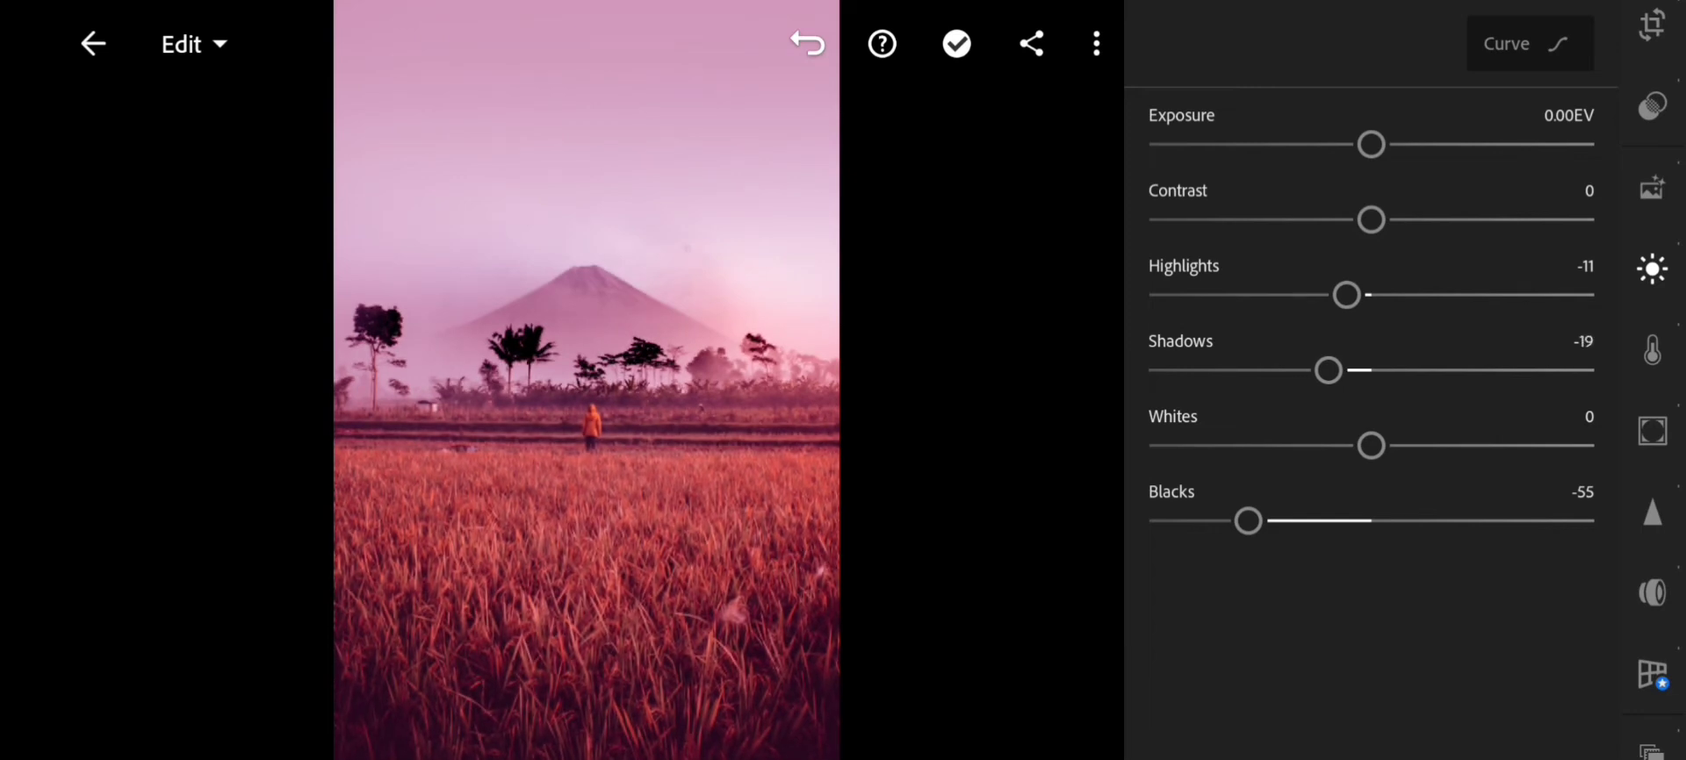
drag(1248, 521, 1288, 521)
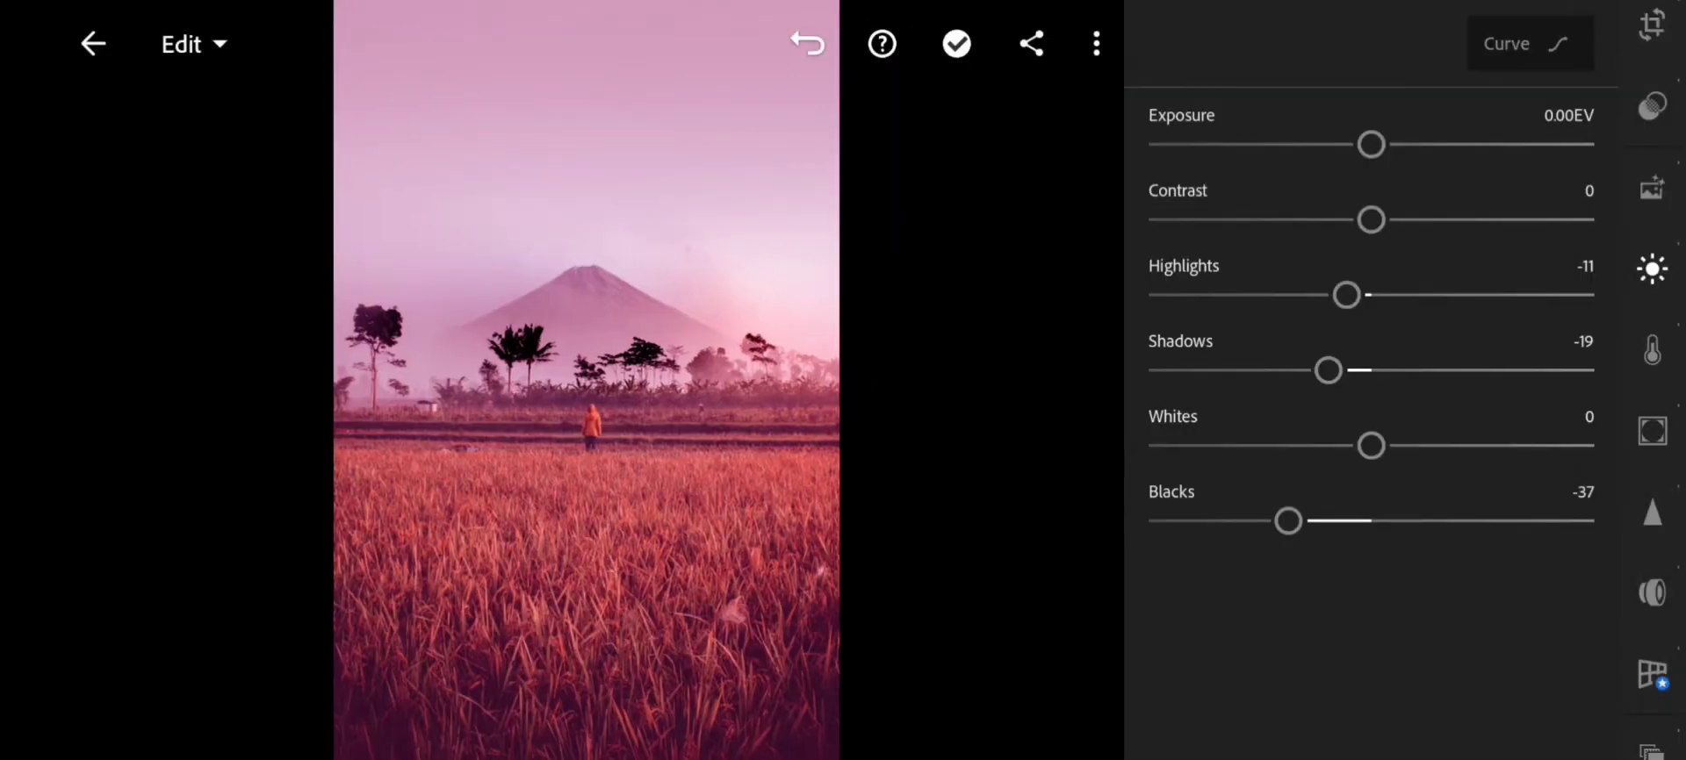
View the photo's file information, close it, and bring up the more-options menu
click(956, 43)
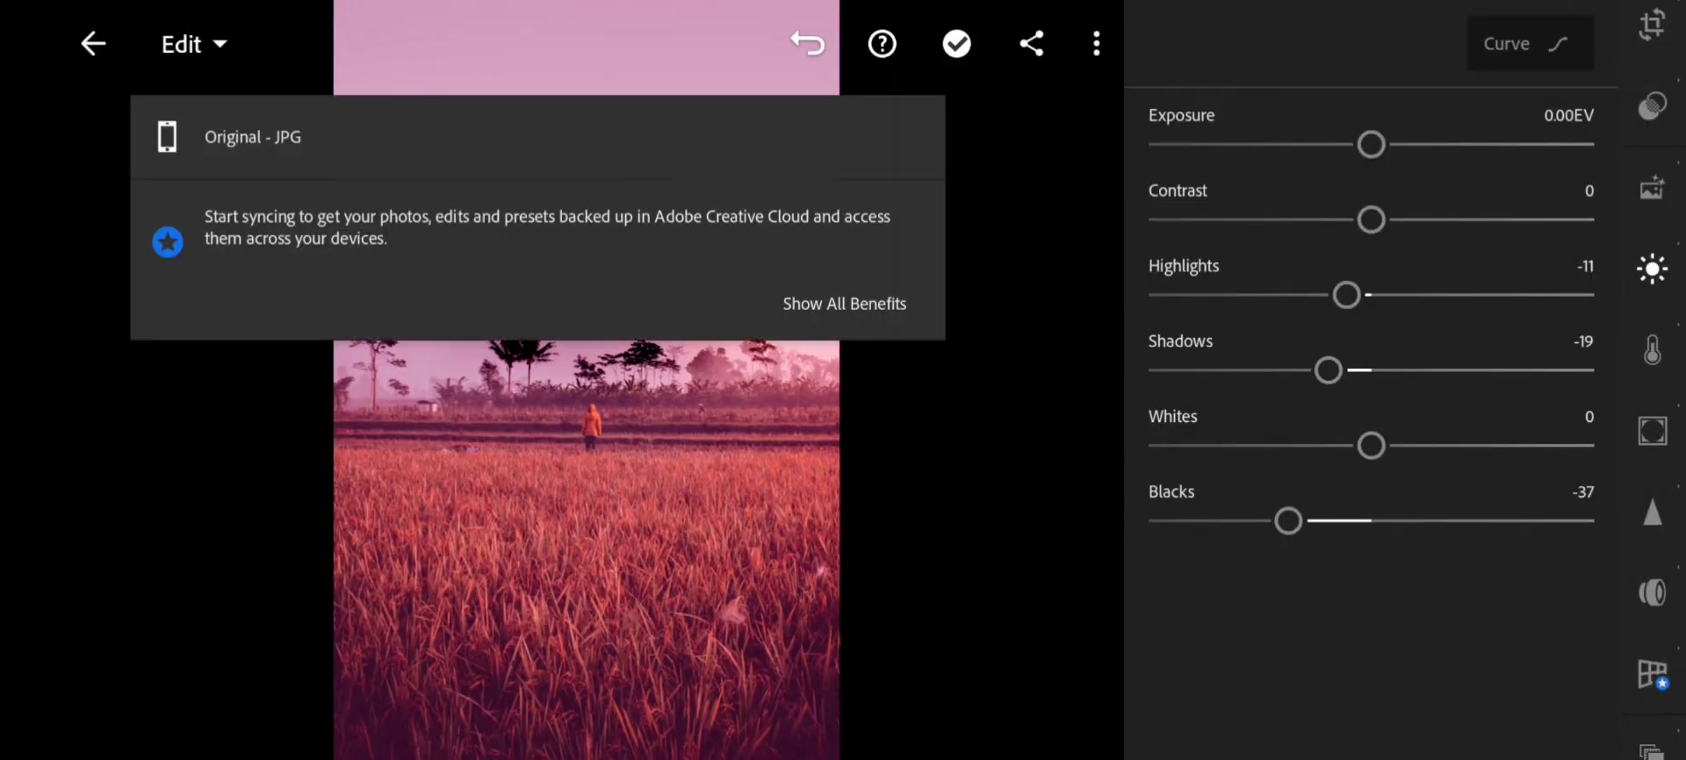
key(Escape)
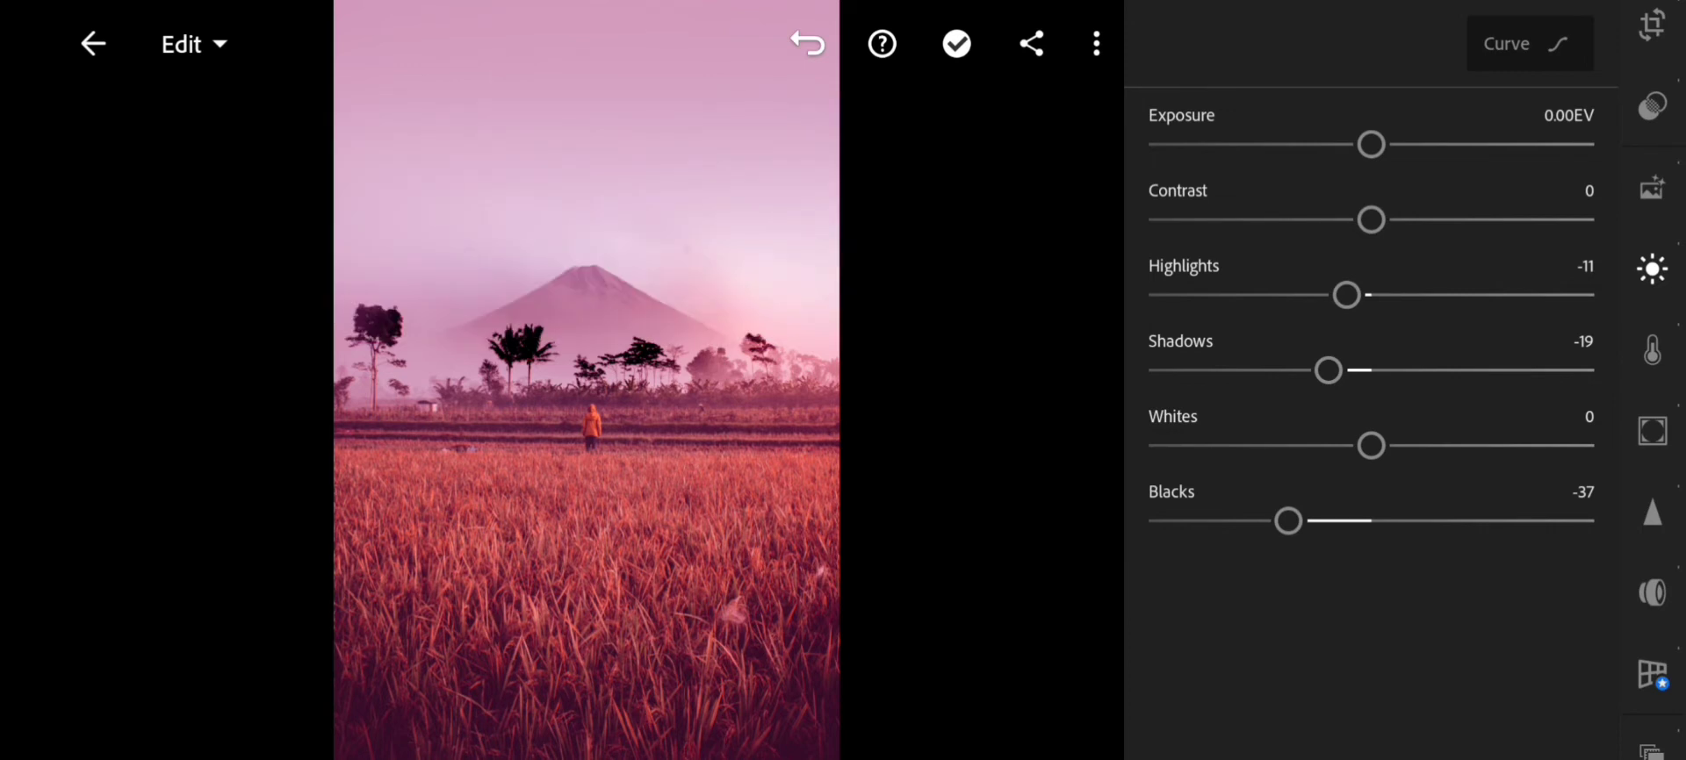
click(1096, 43)
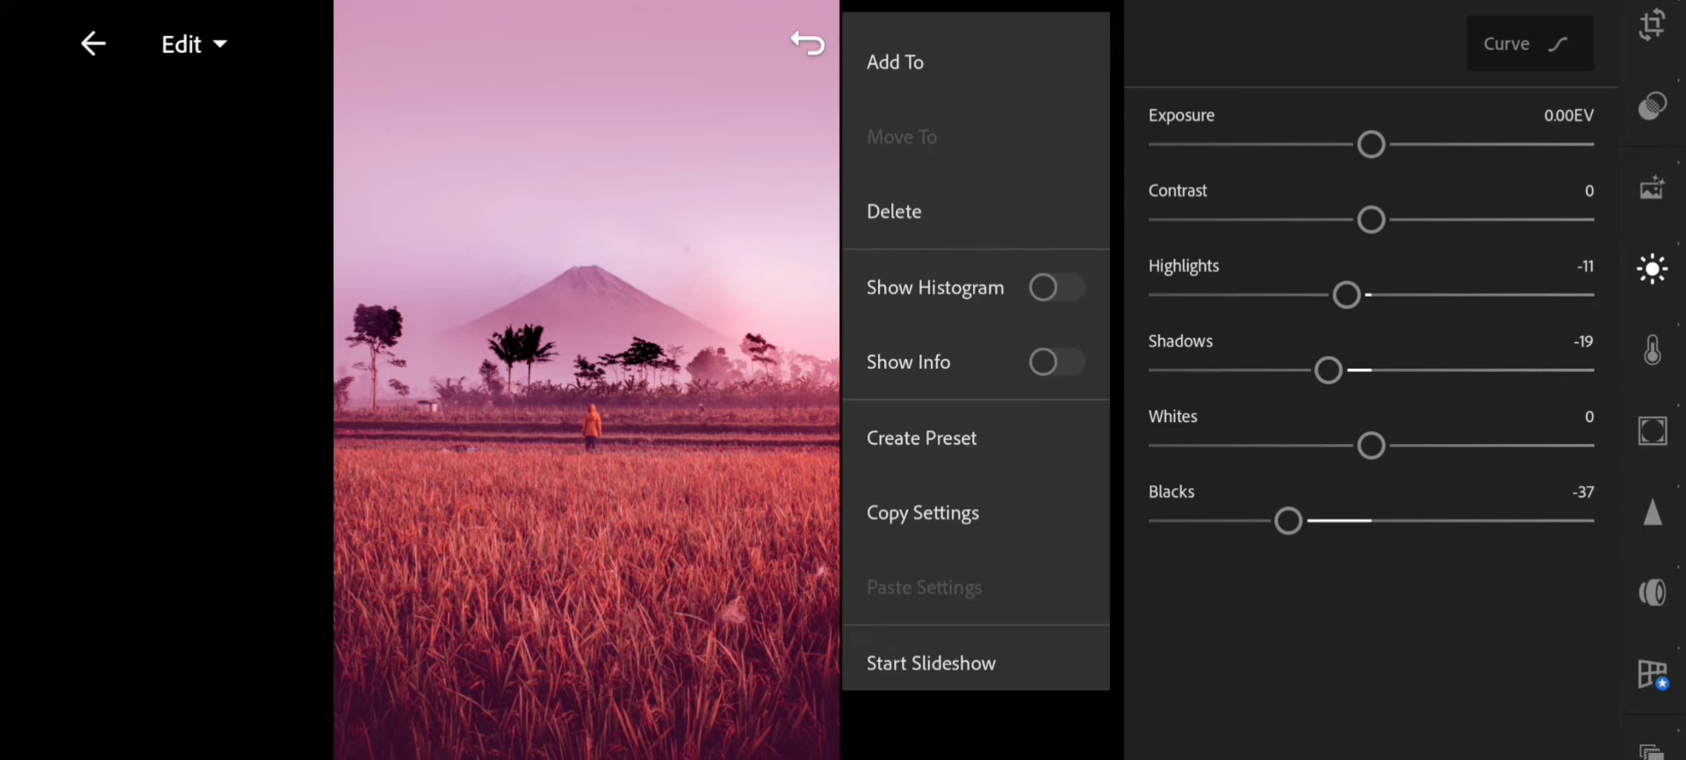
Dismiss the more-options menu and go back to the All Photos library
click(807, 43)
click(807, 43)
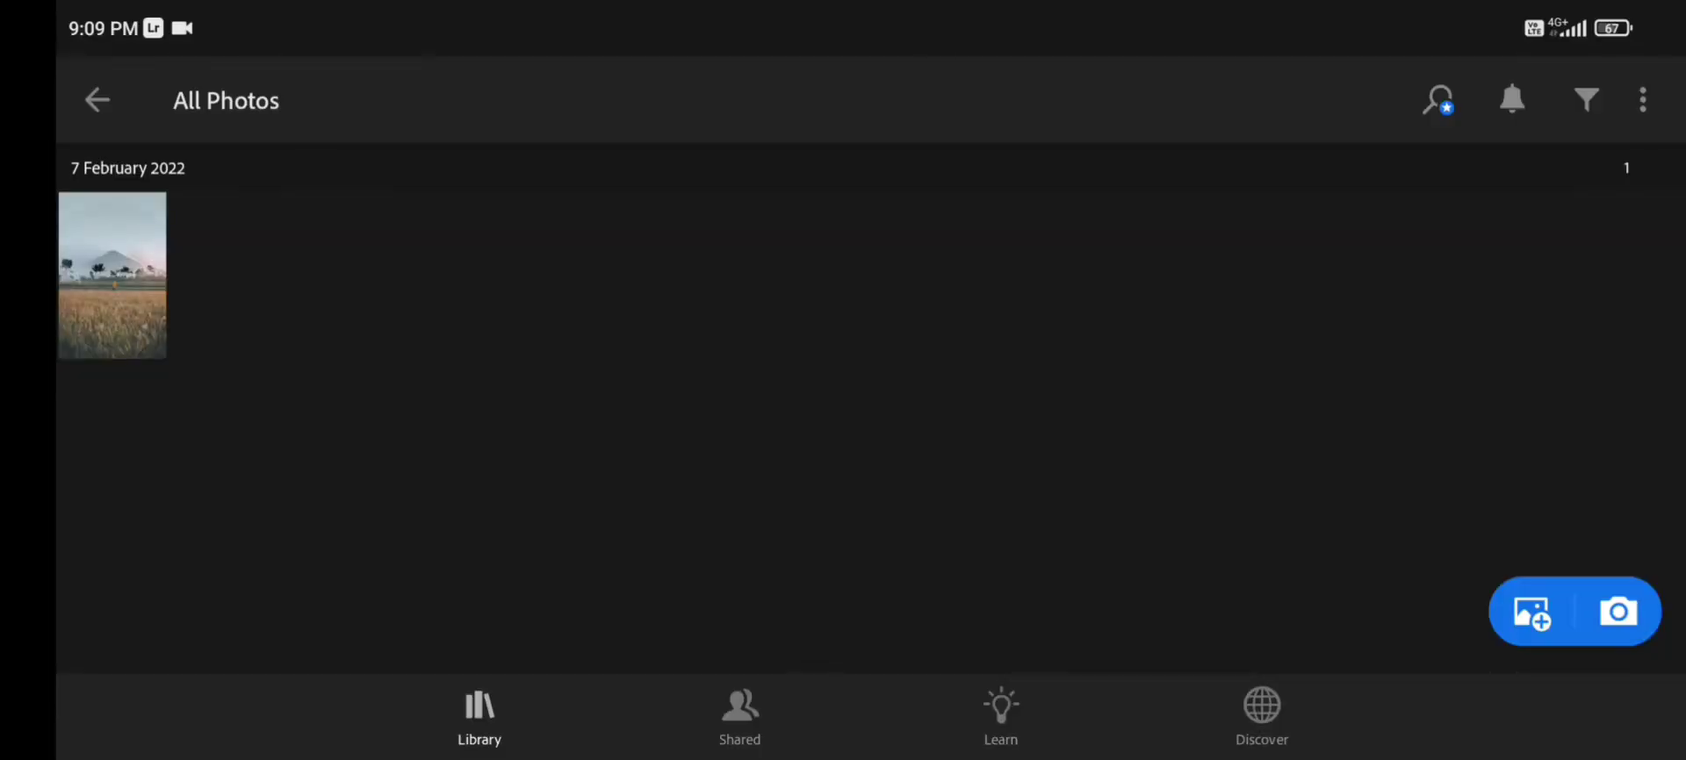
Reopen the photo, set Contrast -12, Highlights -29, Shadows -25, Blacks -12, and show Color settings
click(113, 275)
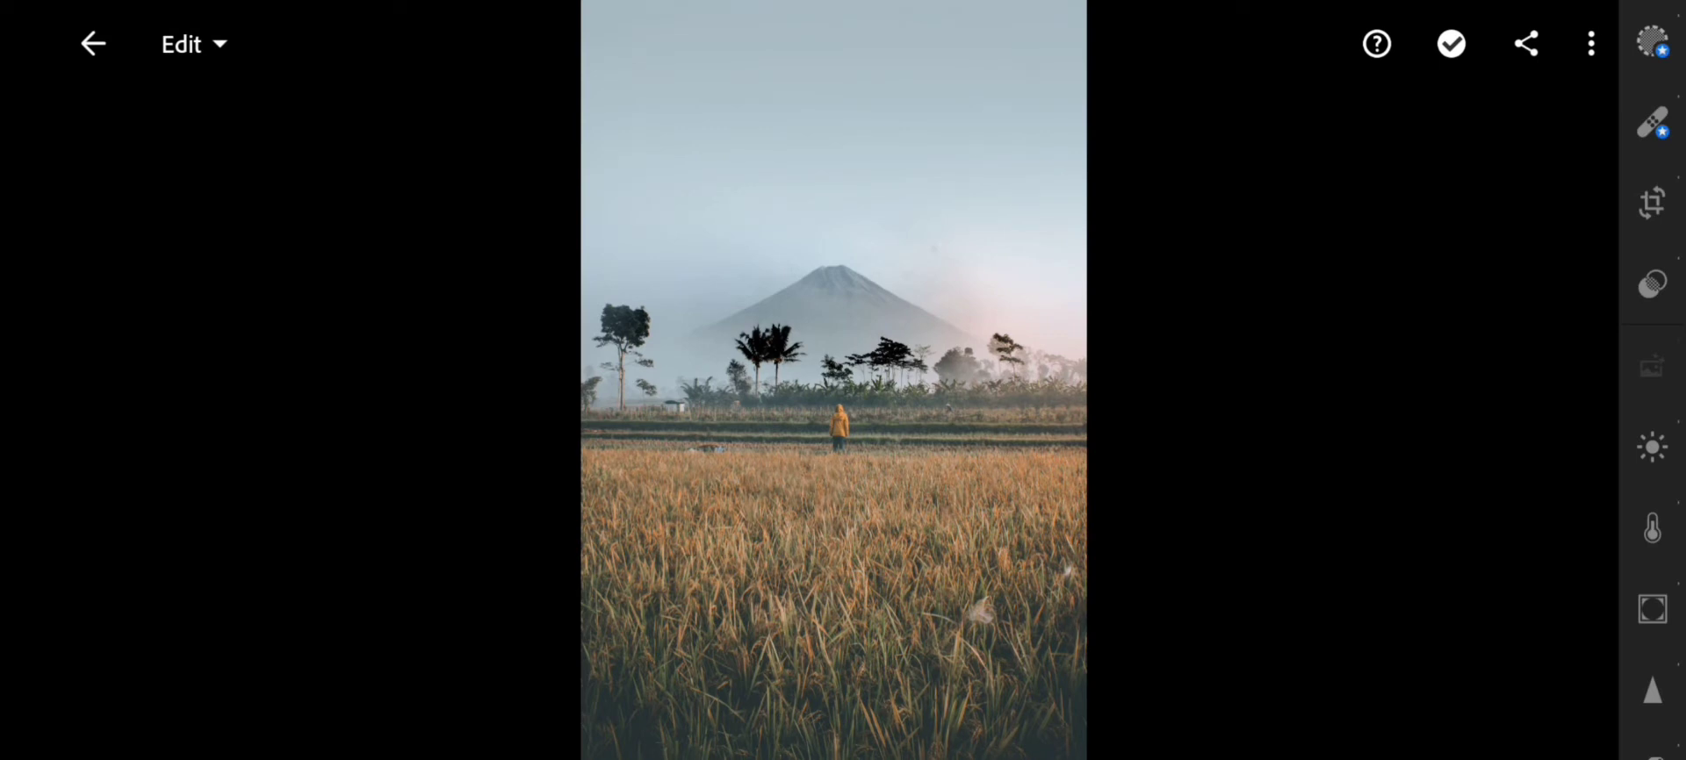
click(1652, 447)
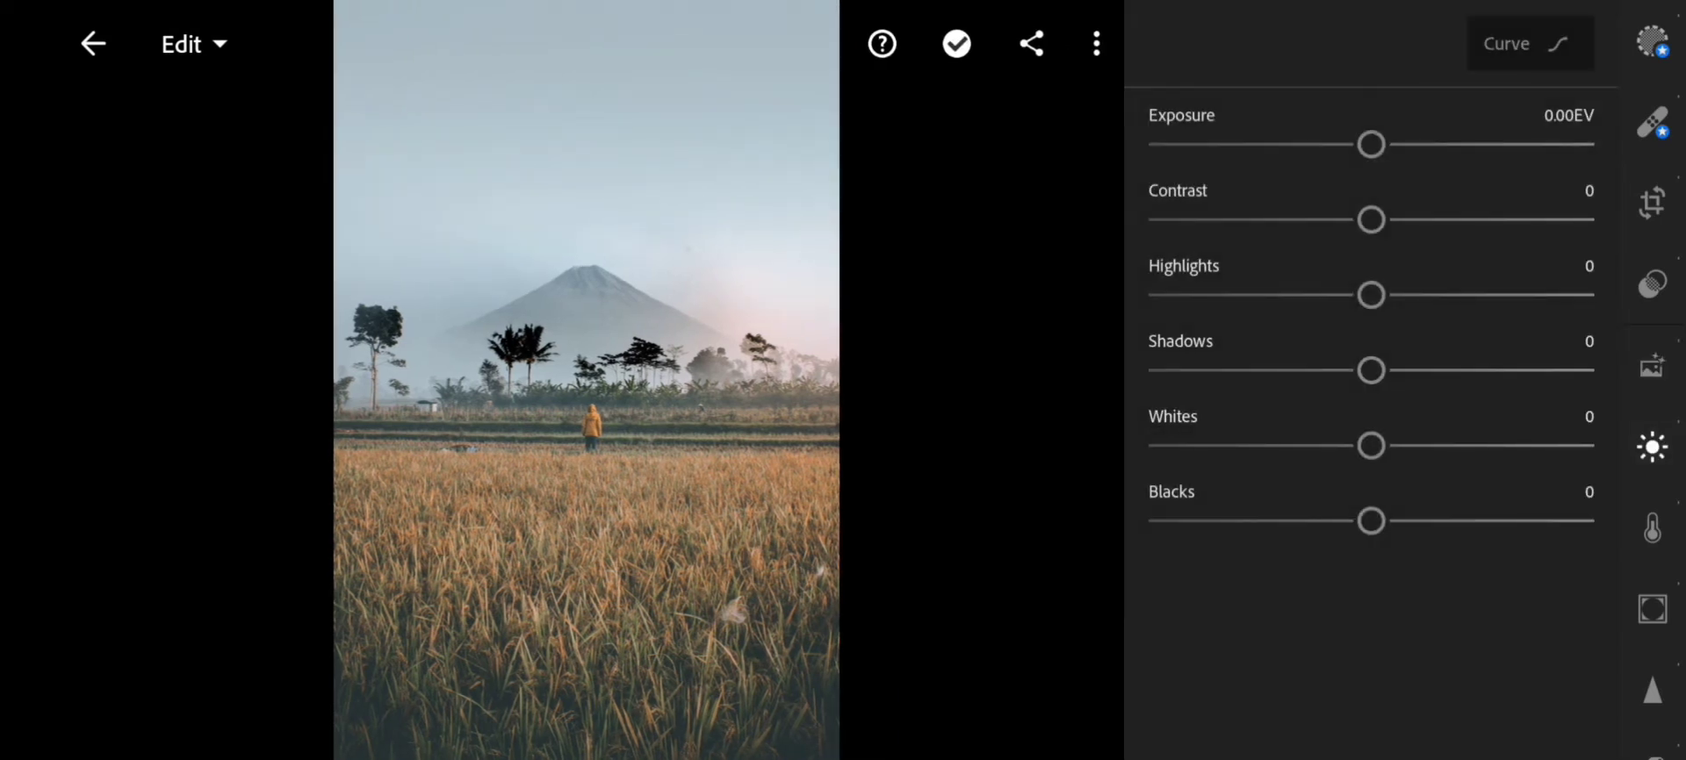
drag(1371, 219, 1344, 220)
drag(1370, 295, 1306, 295)
drag(1371, 369, 1315, 370)
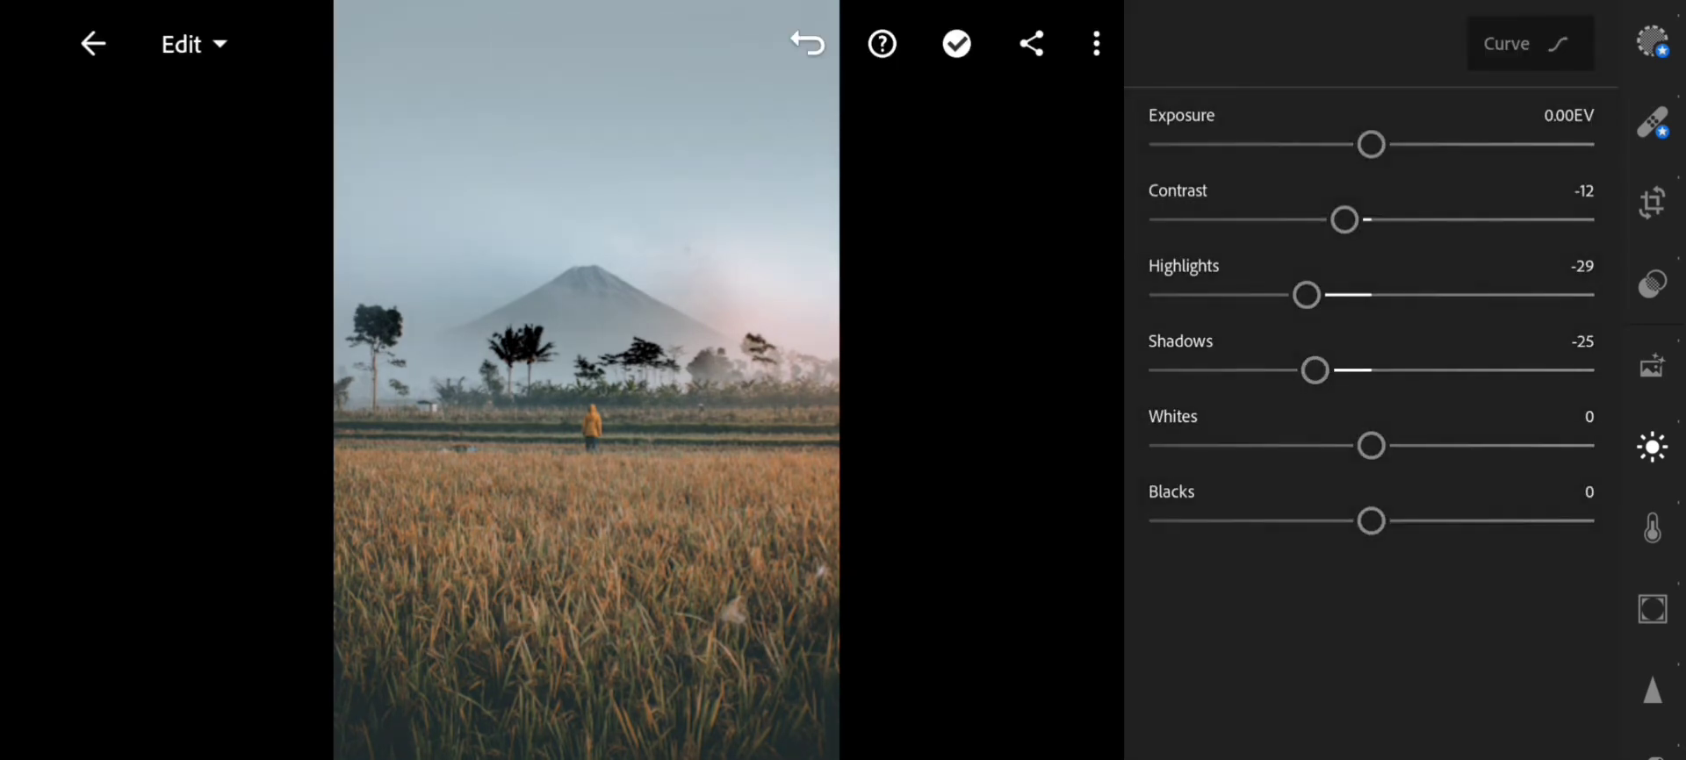
mouse_move(1371, 521)
mouse_down()
mouse_move(1401, 520)
mouse_move(1345, 520)
mouse_up()
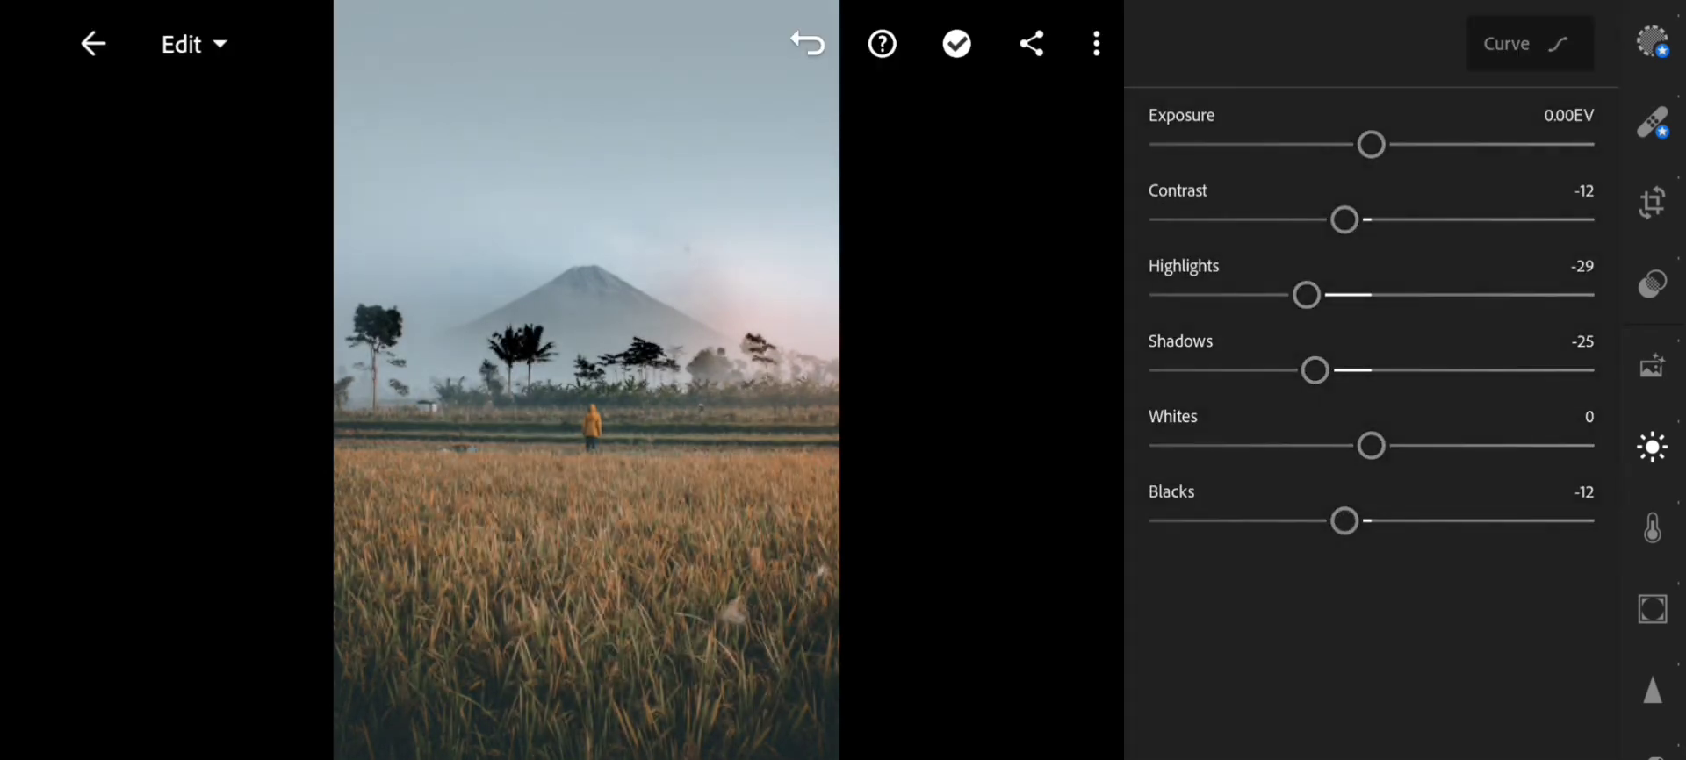
click(1651, 528)
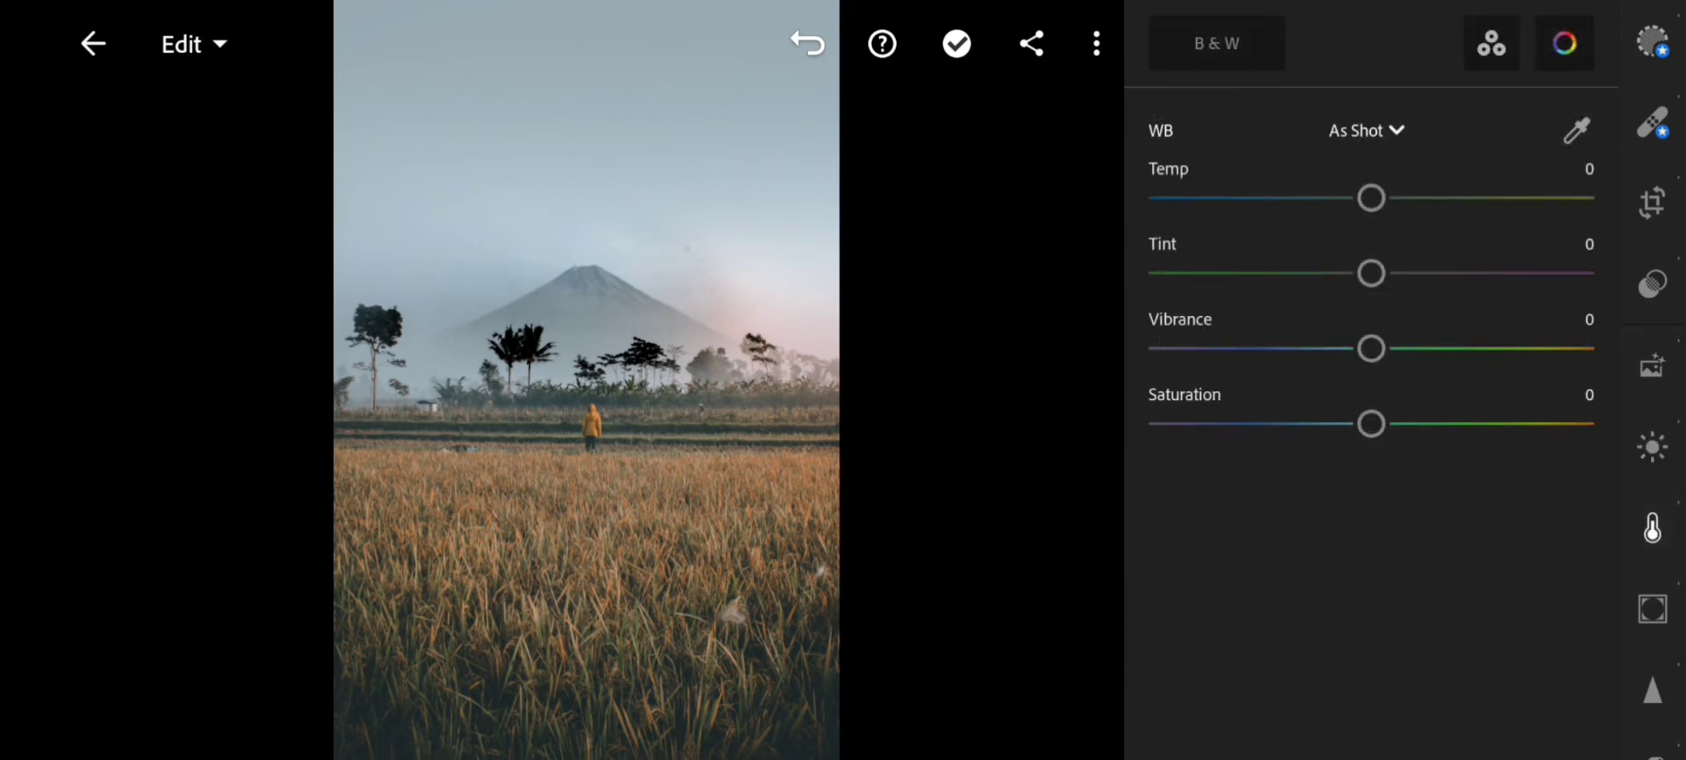
In Color Grading, settle the shadows on a faint golden tint at Hue 46, Sat 21
click(1564, 43)
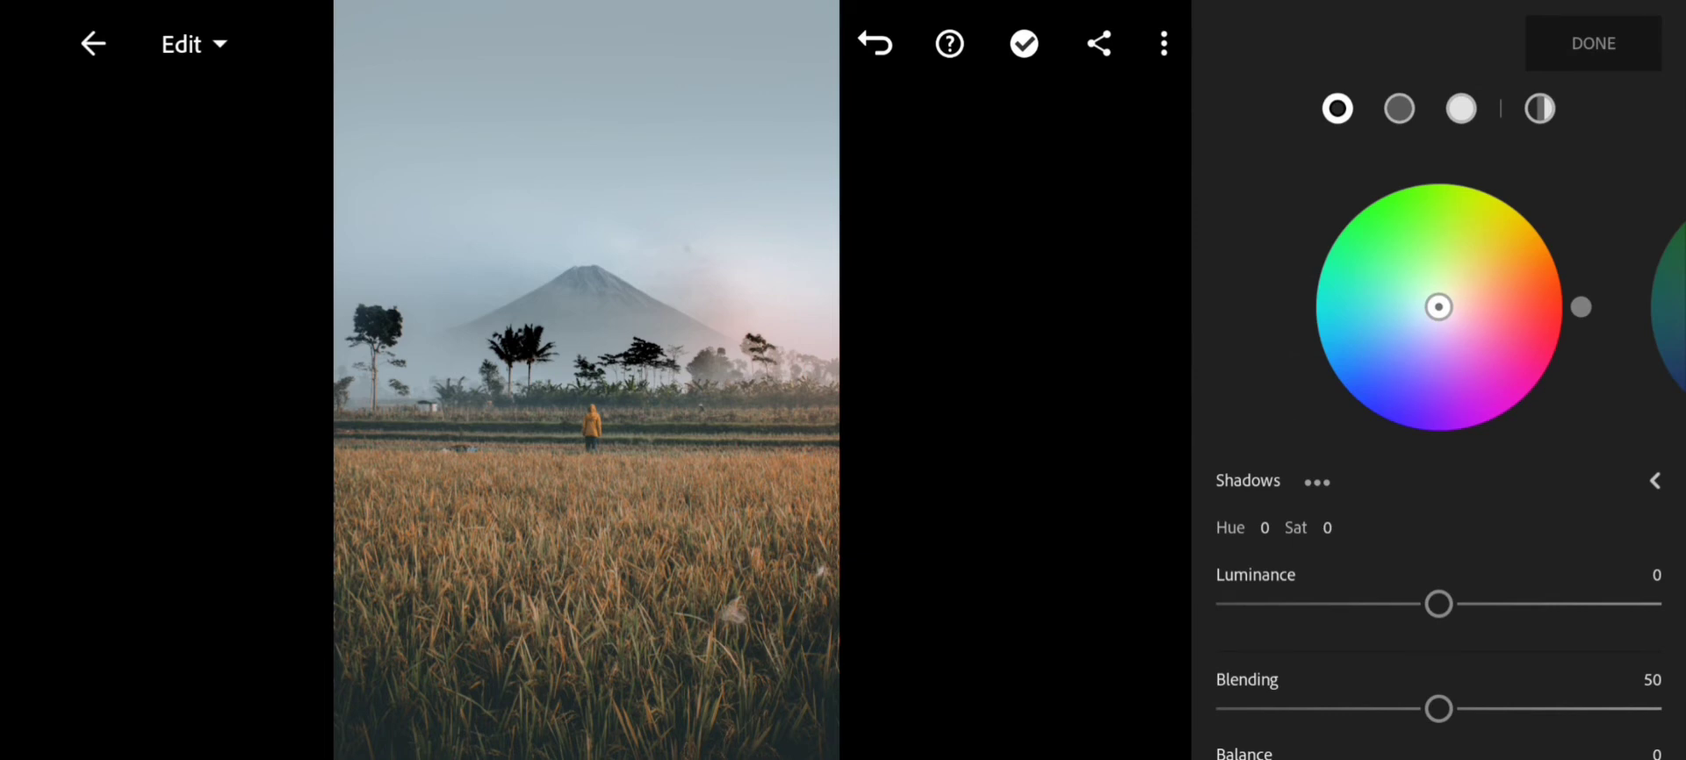
mouse_move(1580, 307)
mouse_down()
mouse_move(1543, 211)
mouse_move(1430, 162)
mouse_move(1343, 199)
mouse_move(1296, 307)
mouse_up()
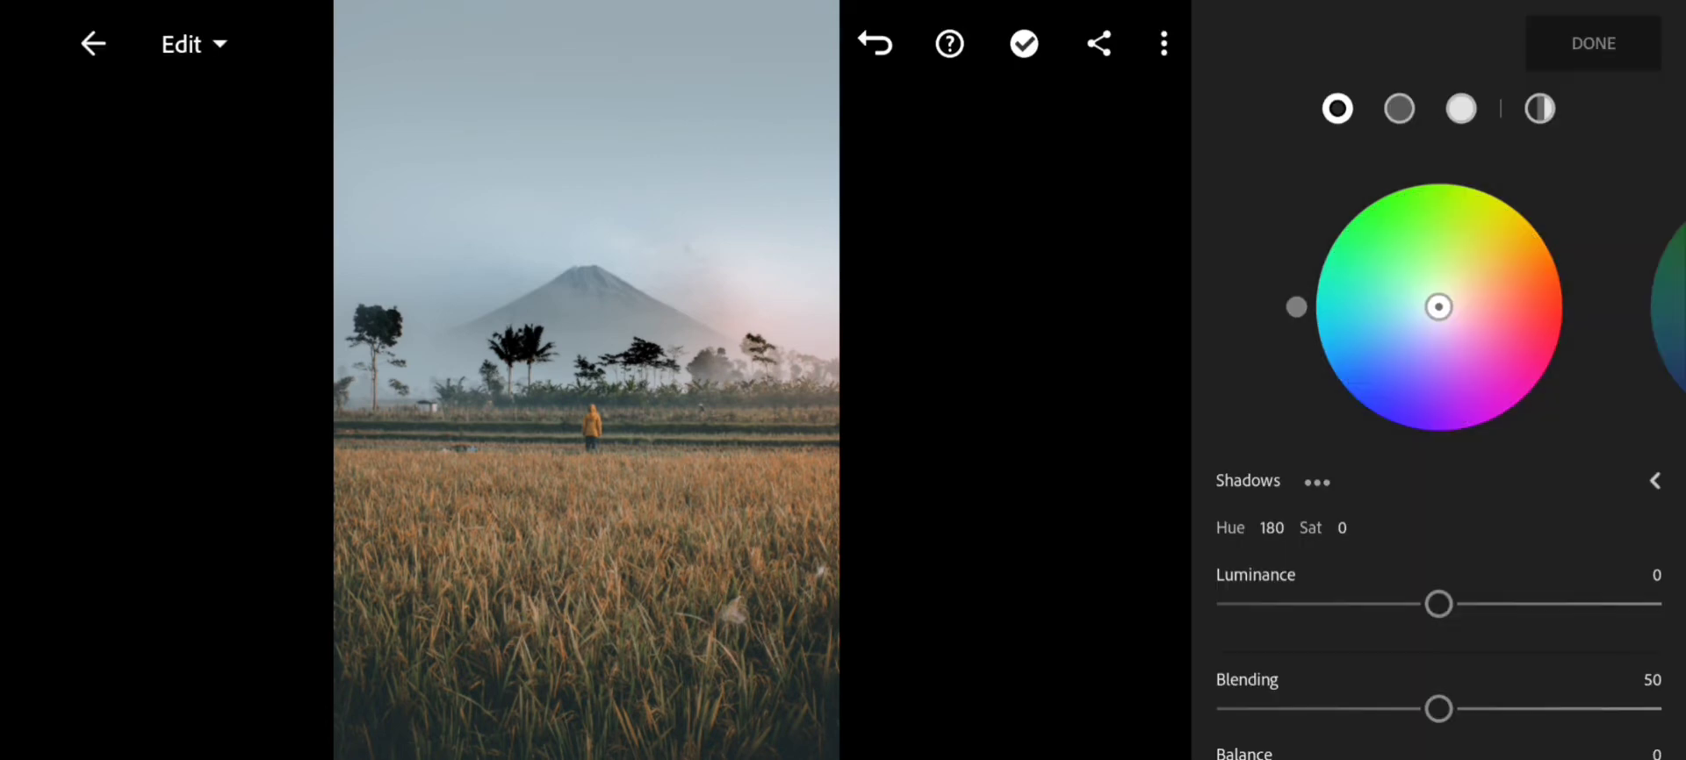
mouse_move(1438, 306)
mouse_down()
mouse_move(1302, 346)
mouse_move(1366, 430)
mouse_move(1428, 450)
mouse_move(1487, 439)
mouse_move(1407, 445)
mouse_move(1303, 264)
mouse_move(1329, 219)
mouse_move(1306, 248)
mouse_move(1355, 188)
mouse_move(1457, 166)
mouse_move(1537, 205)
mouse_up()
drag(1486, 259, 1458, 287)
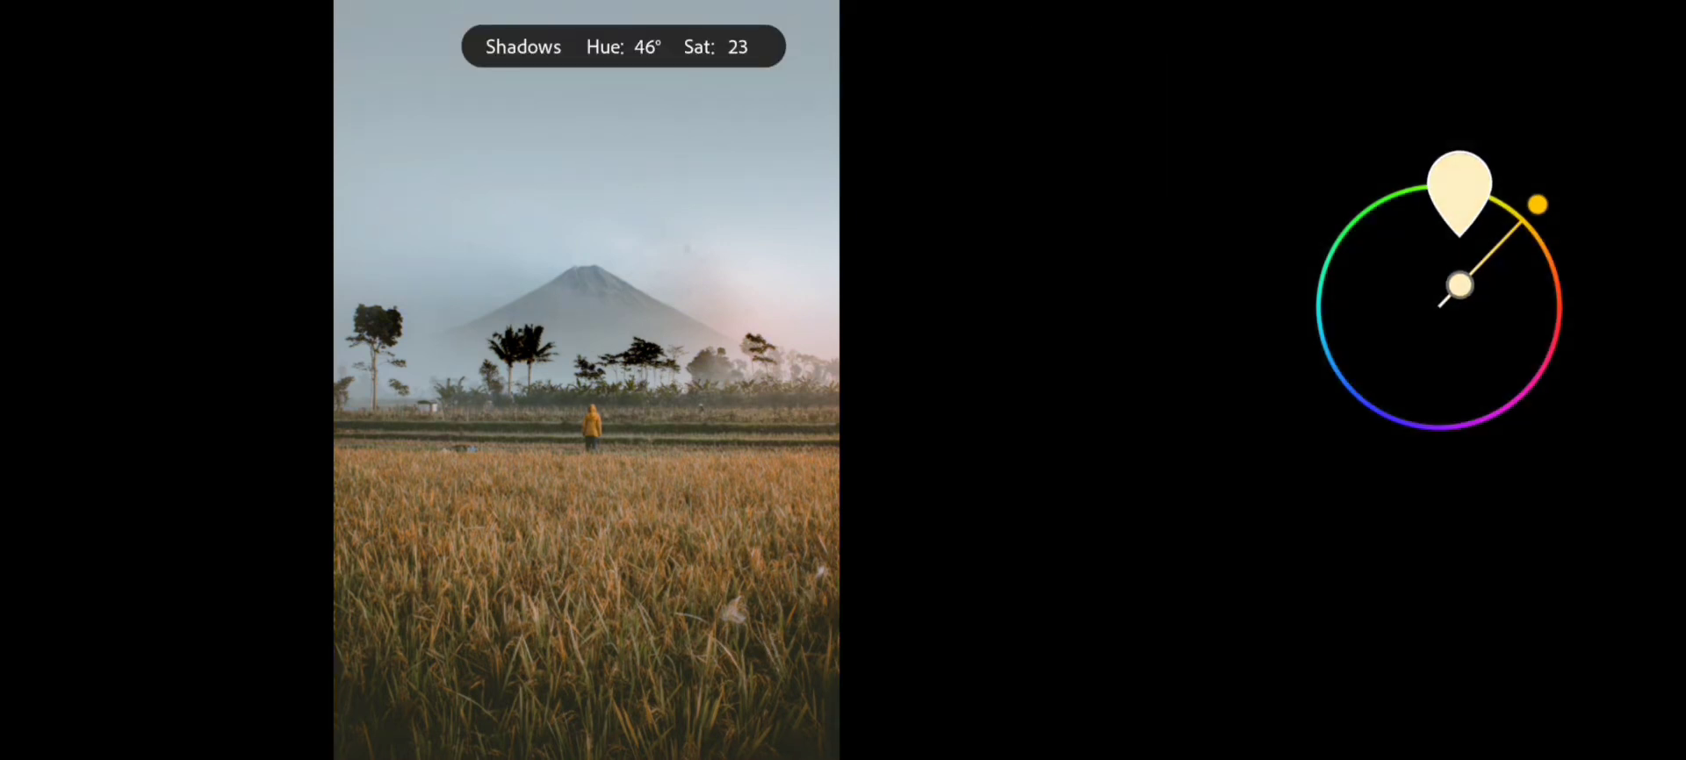
mouse_move(1580, 307)
mouse_down()
mouse_move(1299, 307)
mouse_move(1580, 307)
mouse_up()
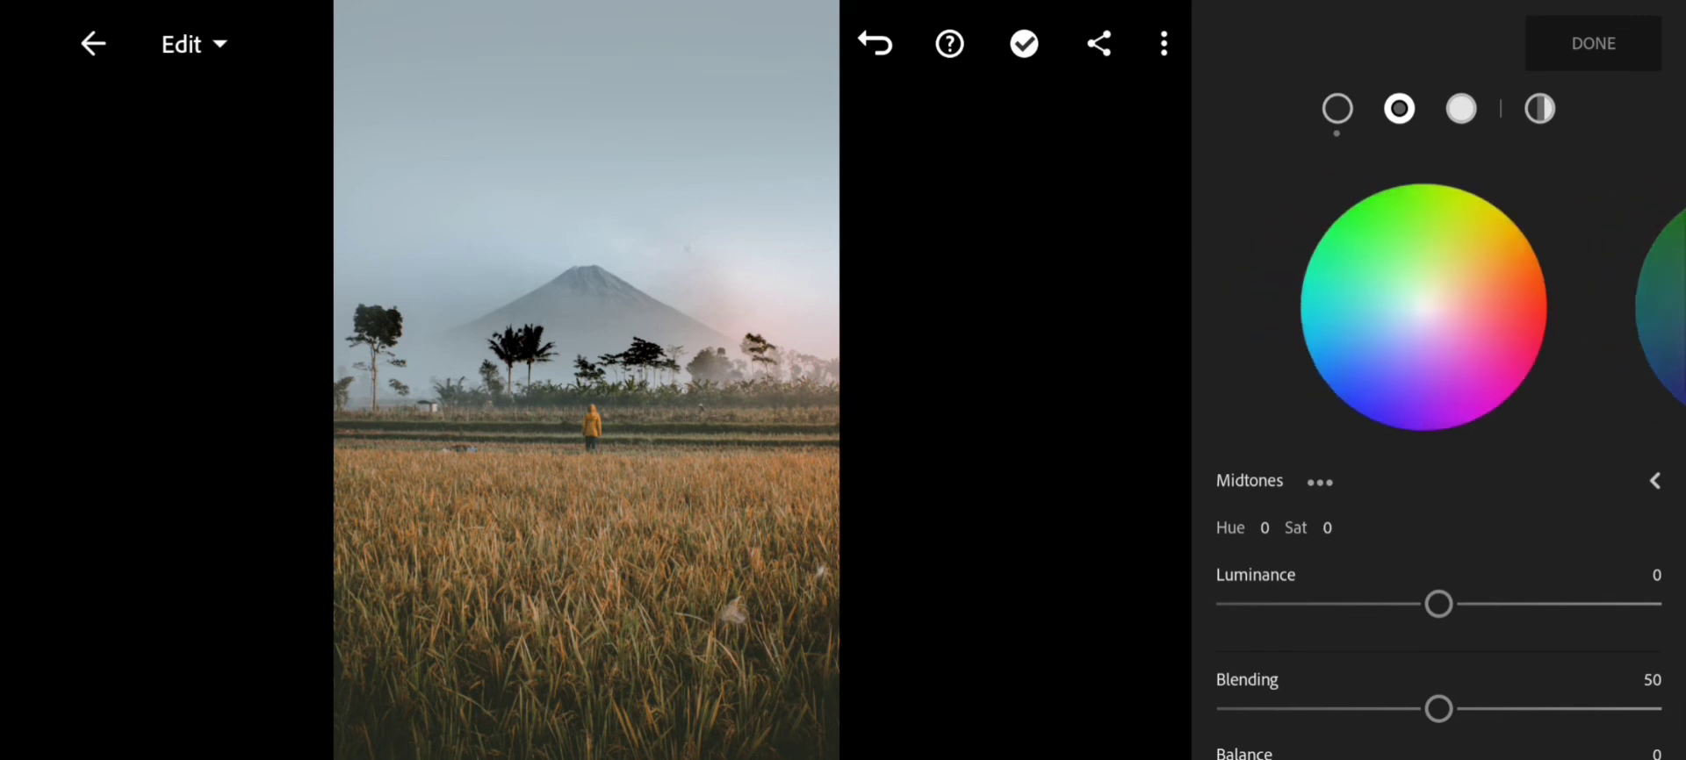
Shift the shadows hue toward golden orange with more saturation
mouse_move(1457, 287)
mouse_down()
mouse_move(1432, 306)
mouse_move(1478, 286)
mouse_up()
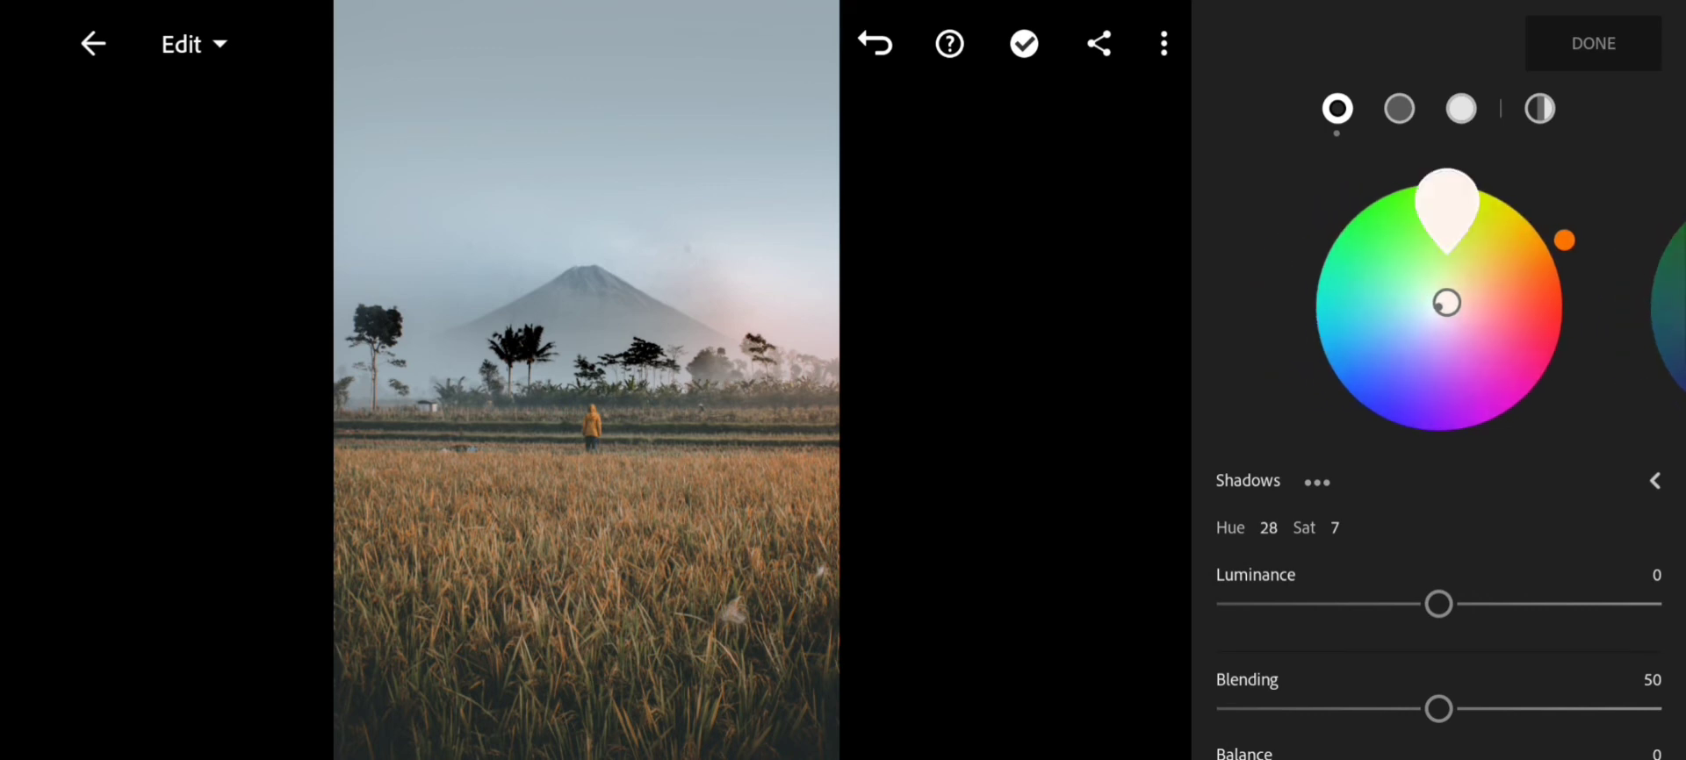
drag(1563, 240, 1547, 215)
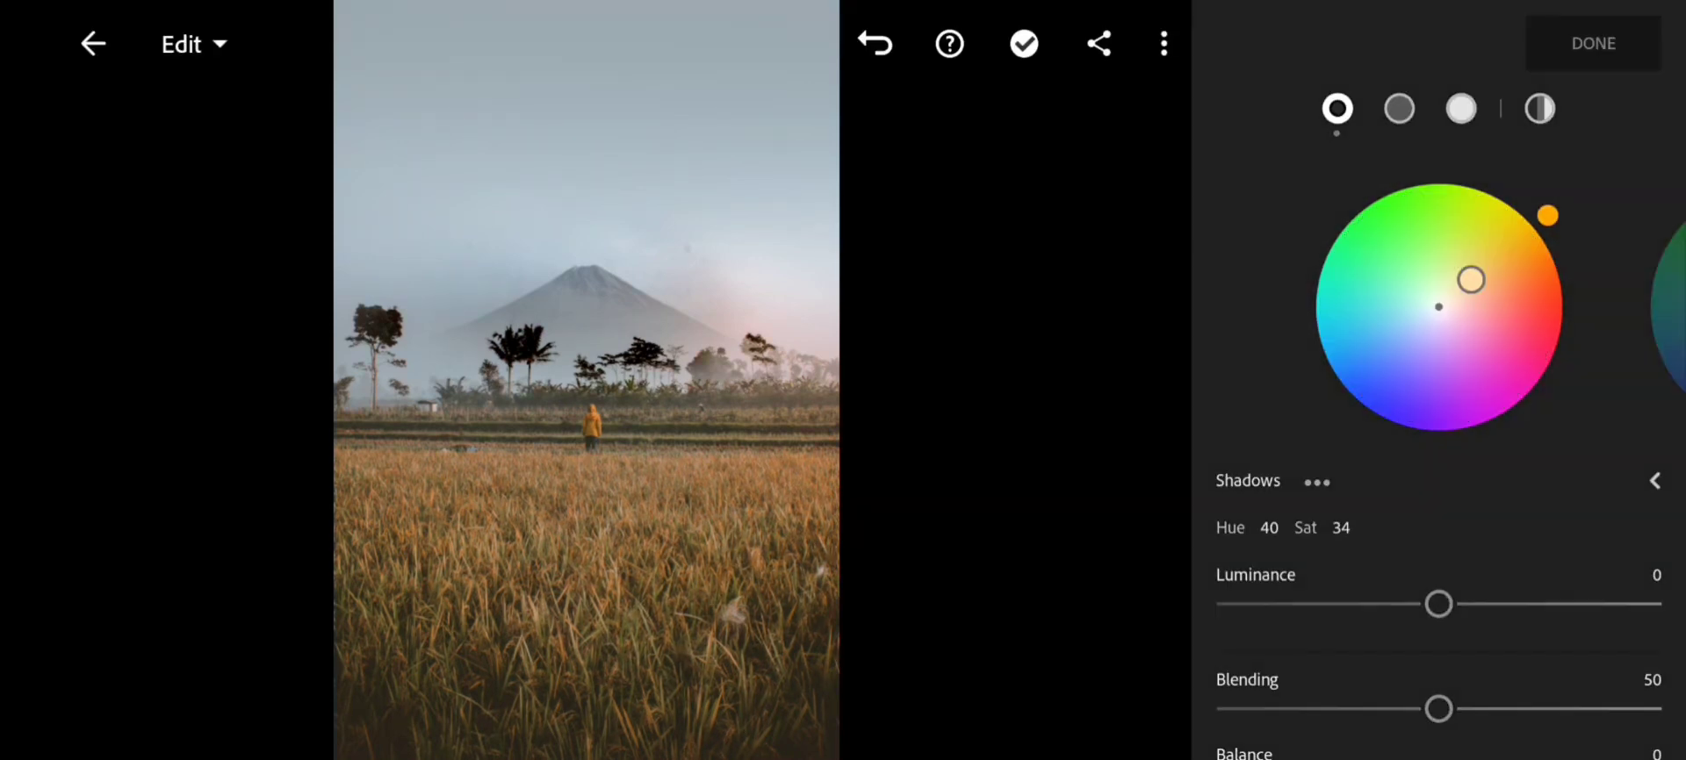
drag(1470, 279, 1488, 265)
Give the midtones a strong orange tint at Hue 25, Sat 61
drag(1537, 351, 1300, 351)
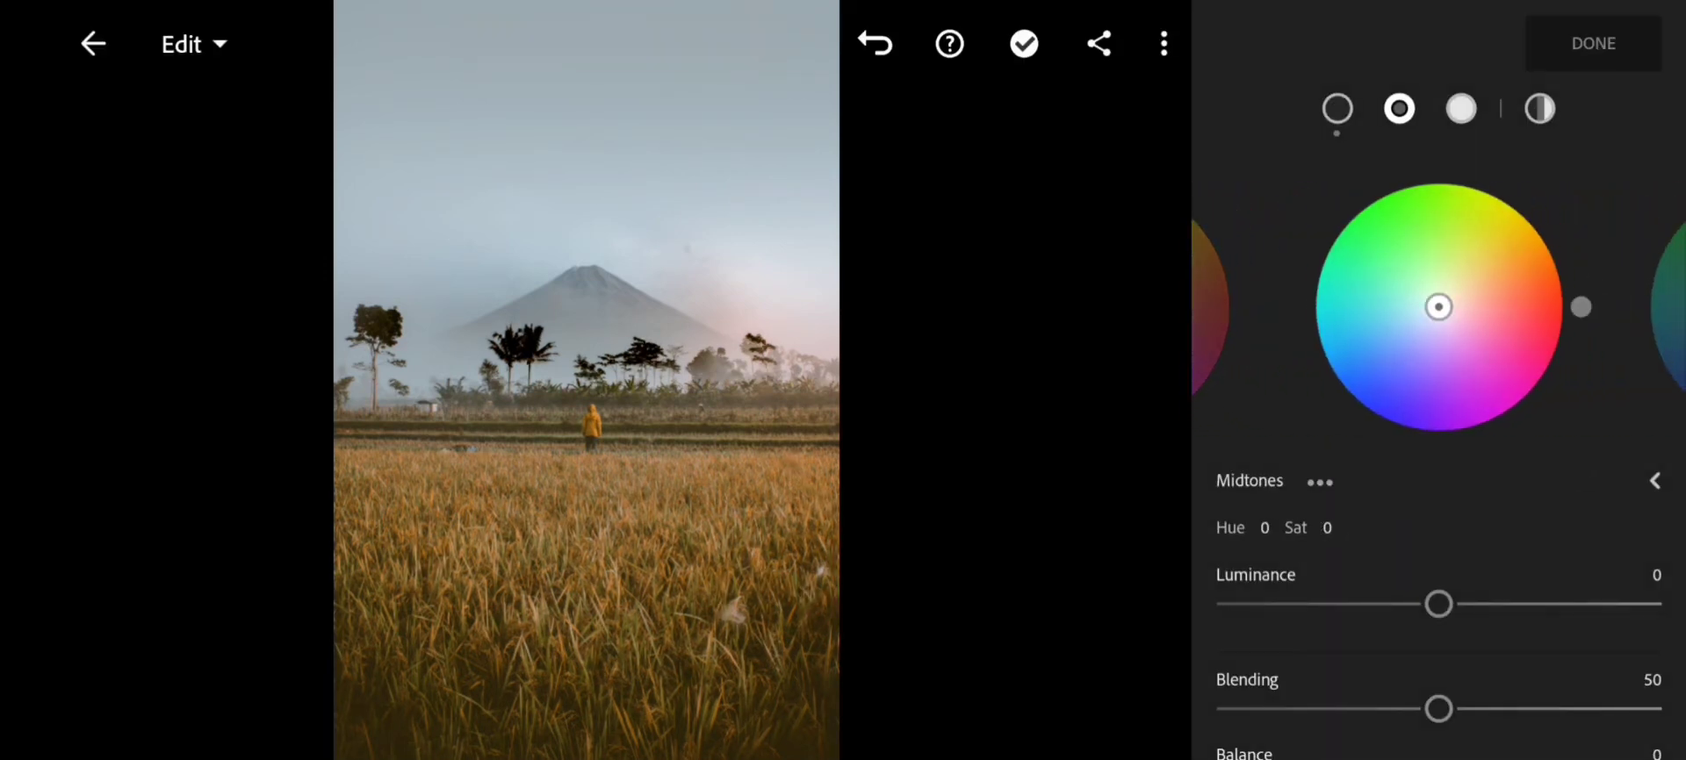
drag(1581, 307, 1555, 224)
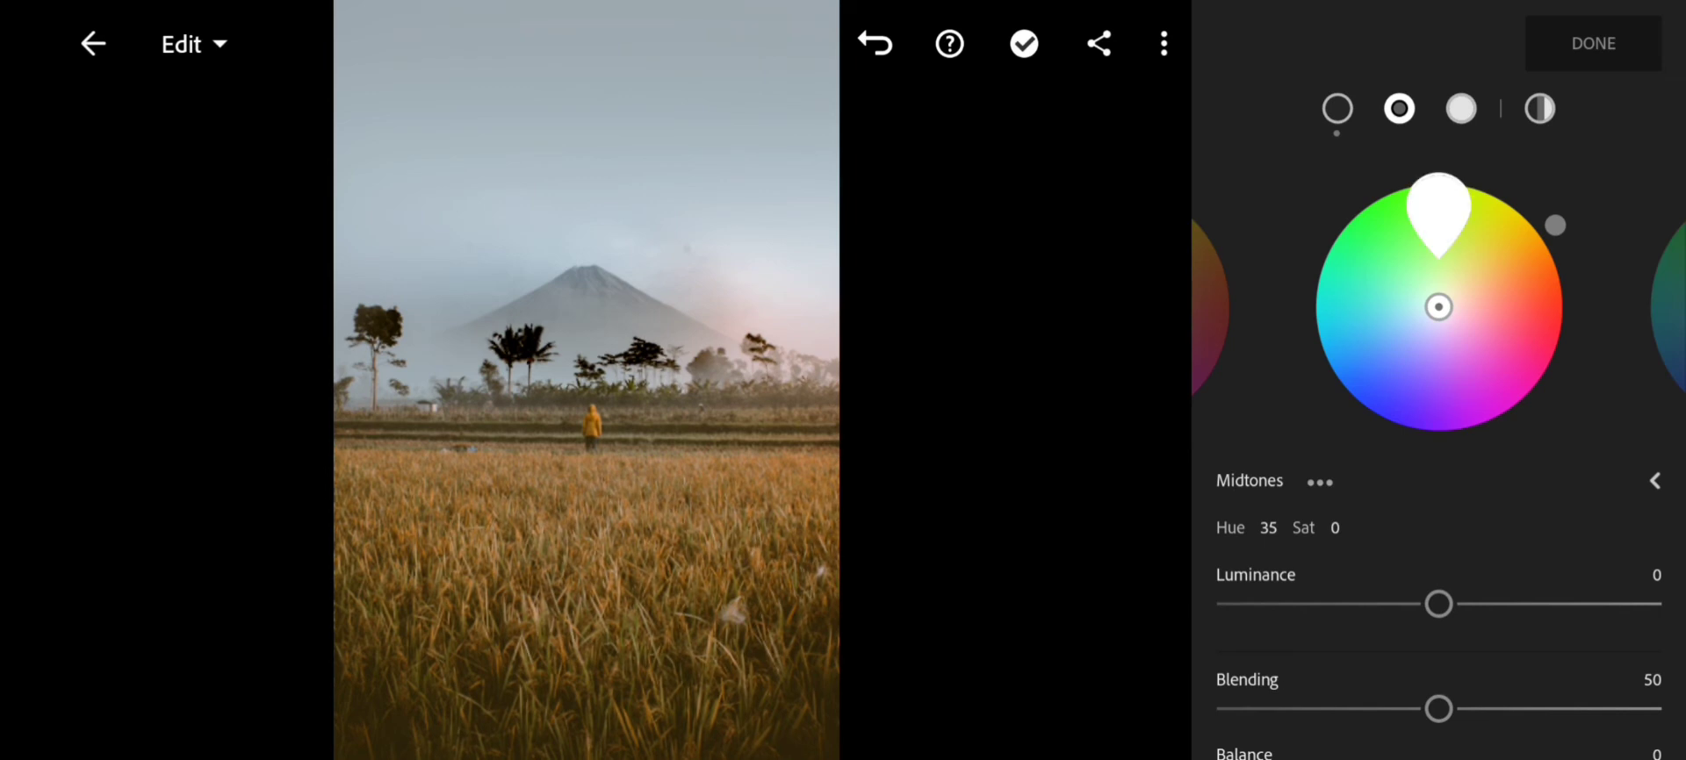
drag(1438, 307, 1503, 276)
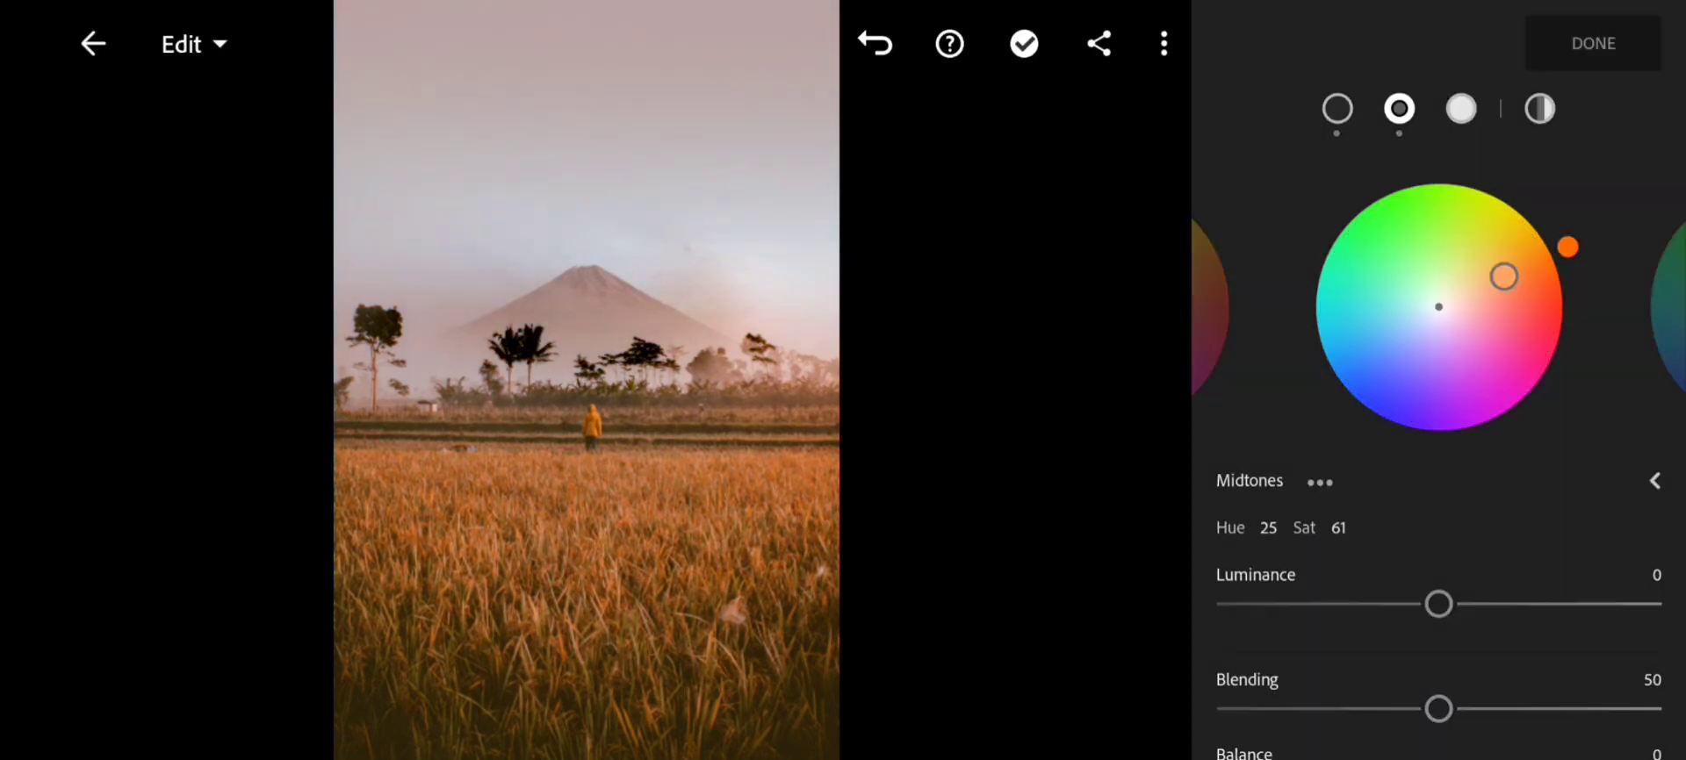
click(1504, 276)
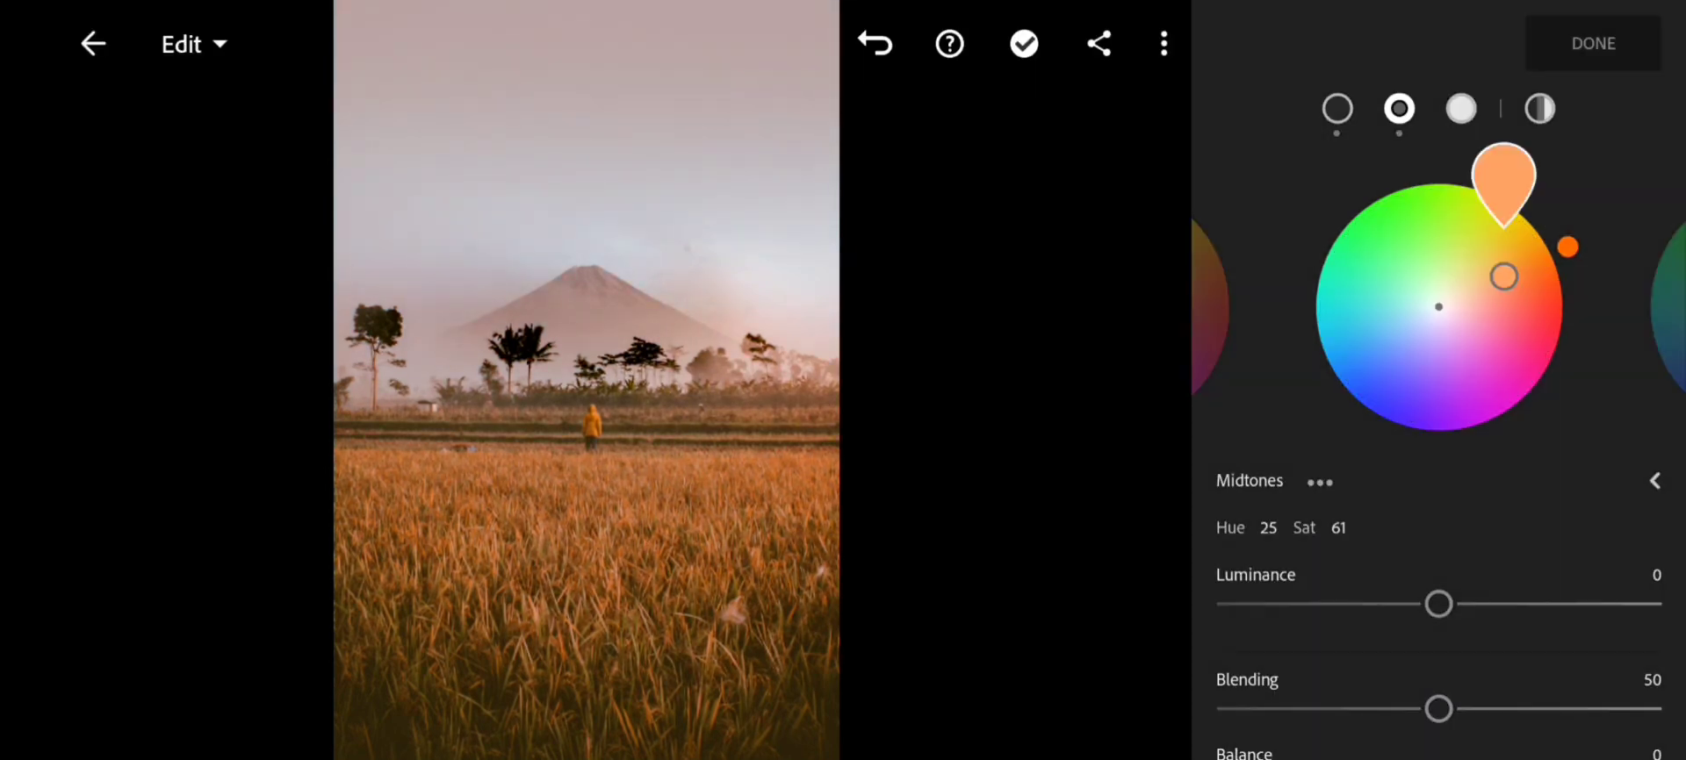
click(1567, 246)
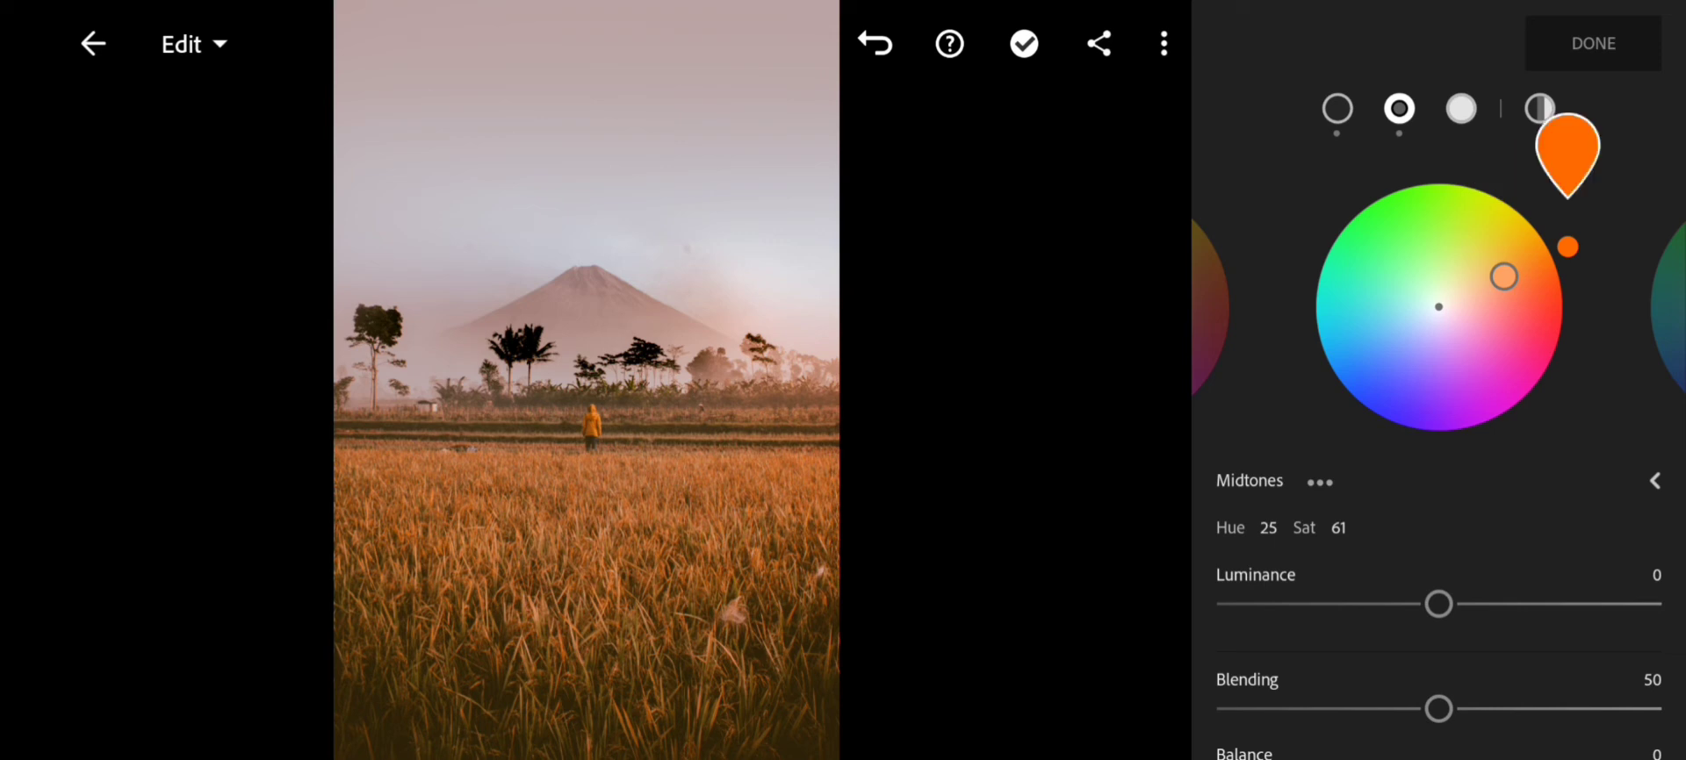
drag(1510, 307, 1274, 308)
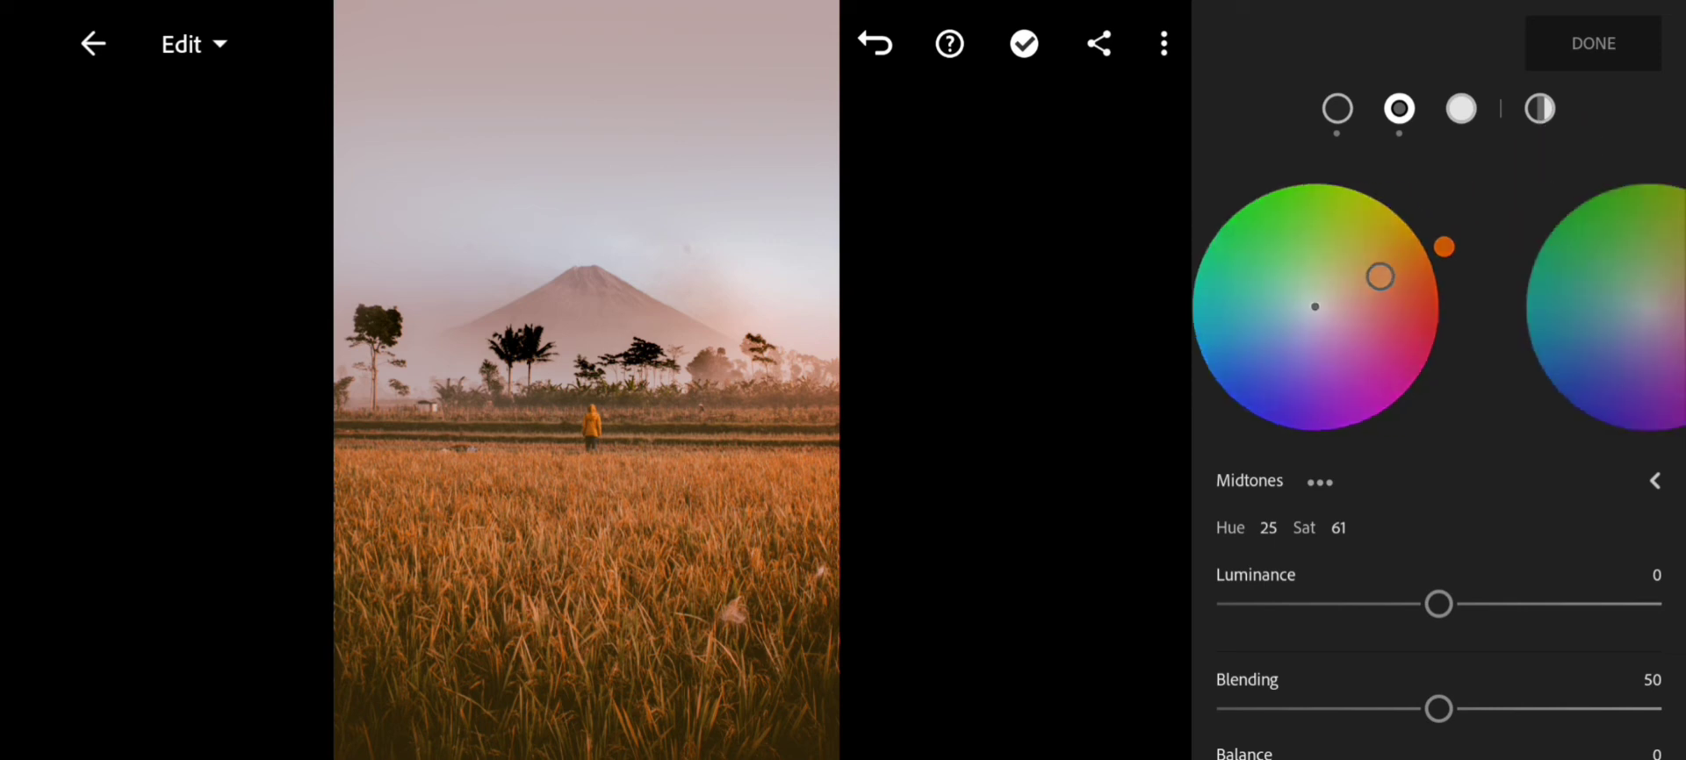
Tint the highlights strong orange at Hue 28, Sat 81 and close the grading wheels
scroll(1439, 378, down, 2)
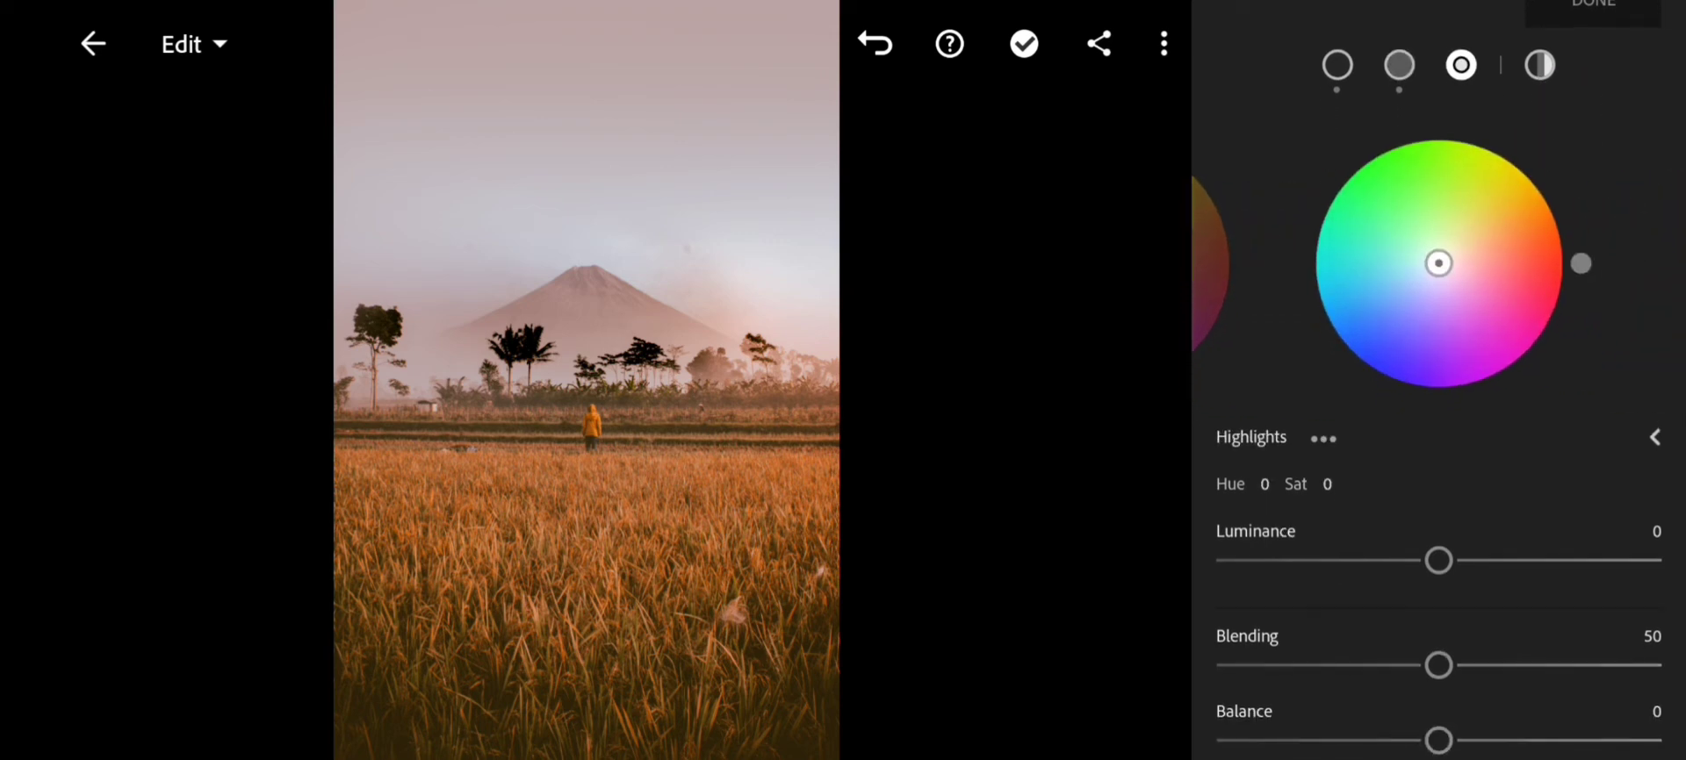
drag(1580, 306, 1563, 238)
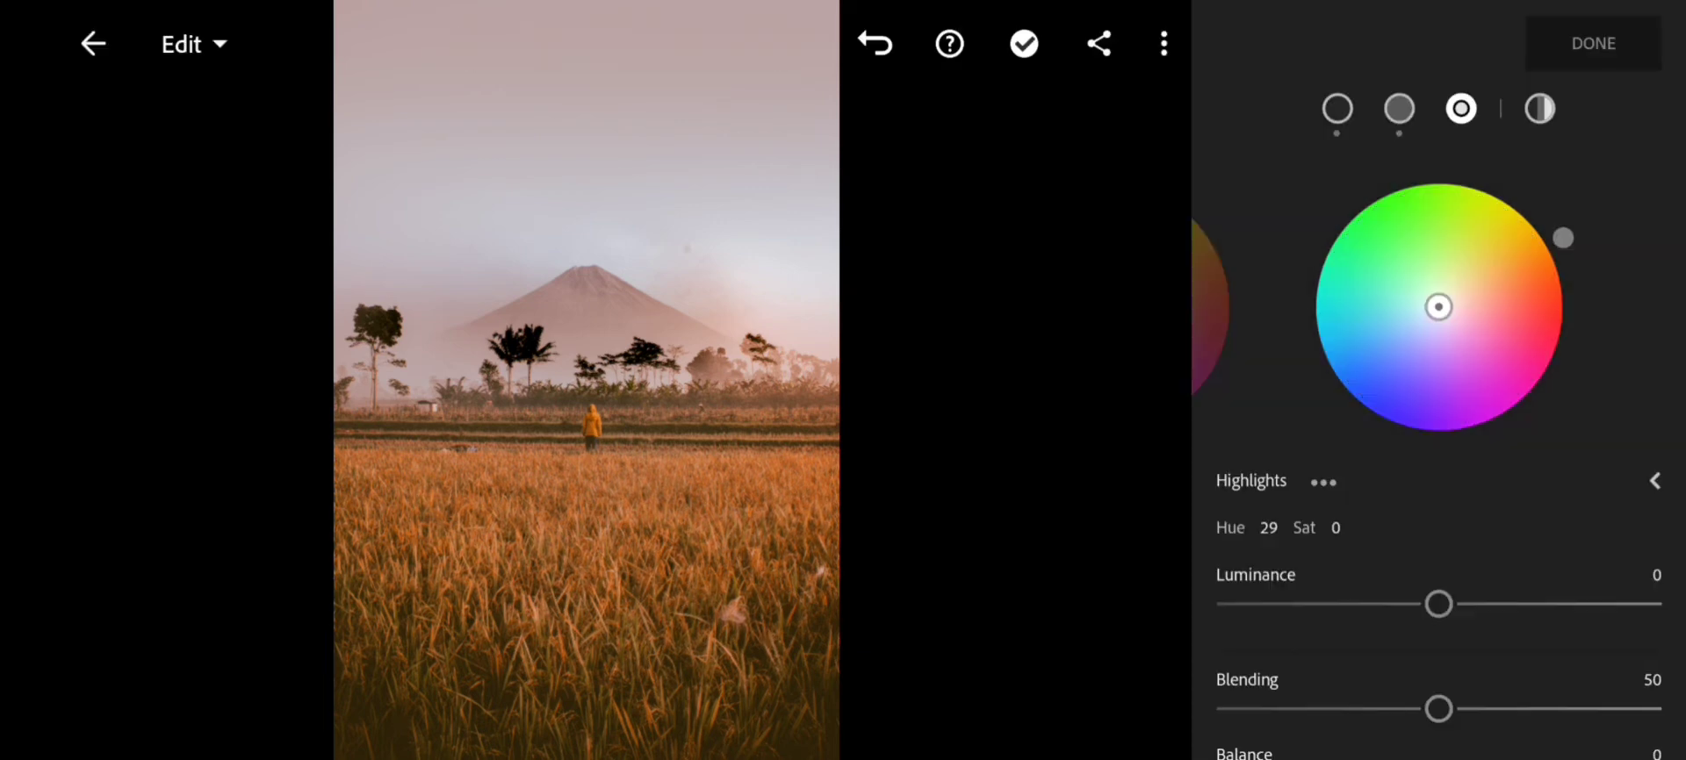
drag(1438, 306, 1479, 304)
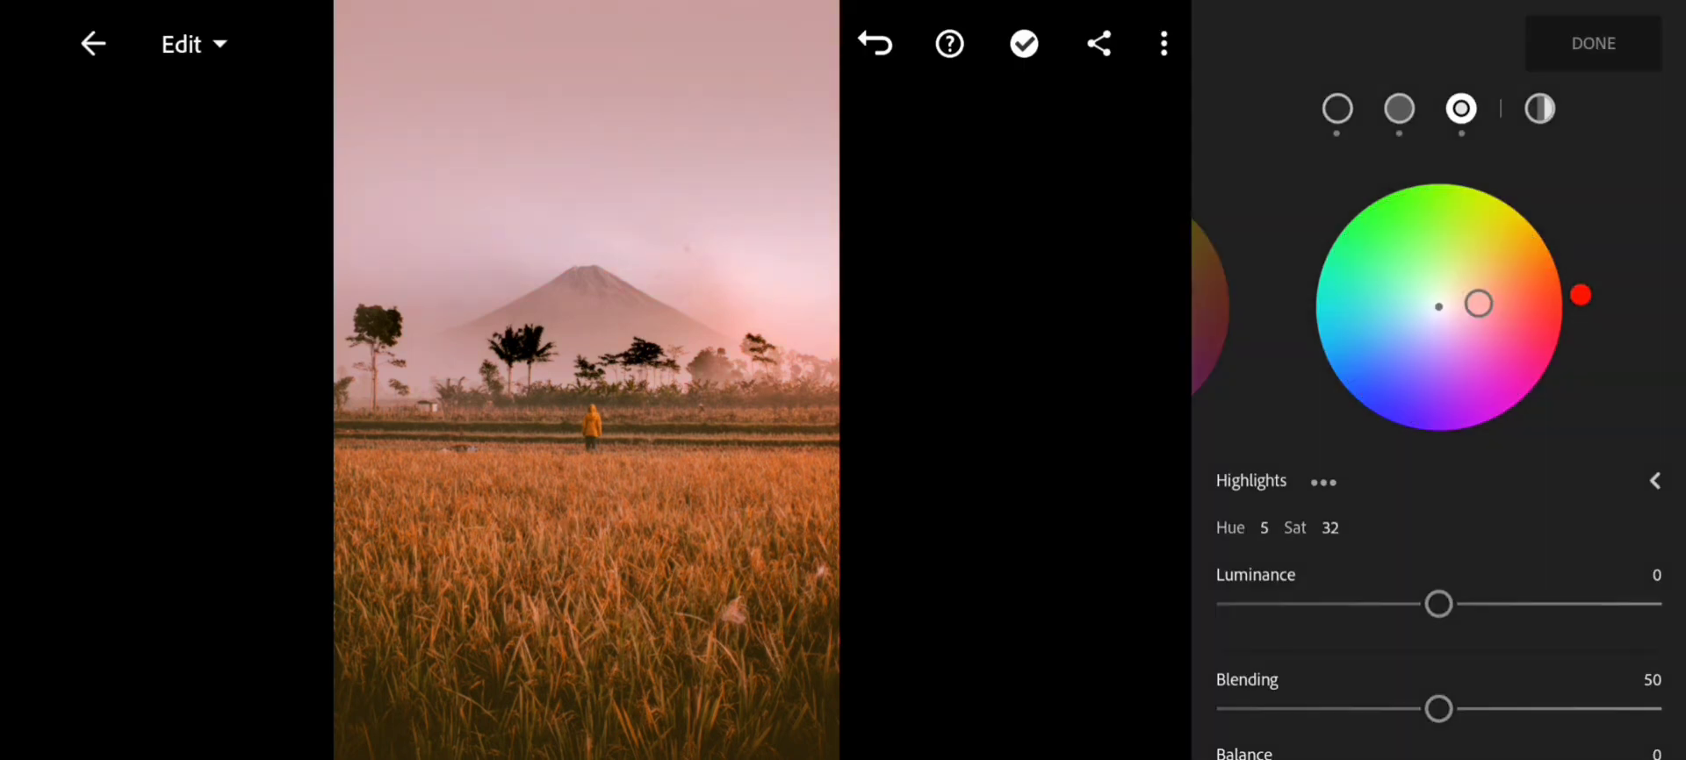
drag(1580, 298, 1565, 240)
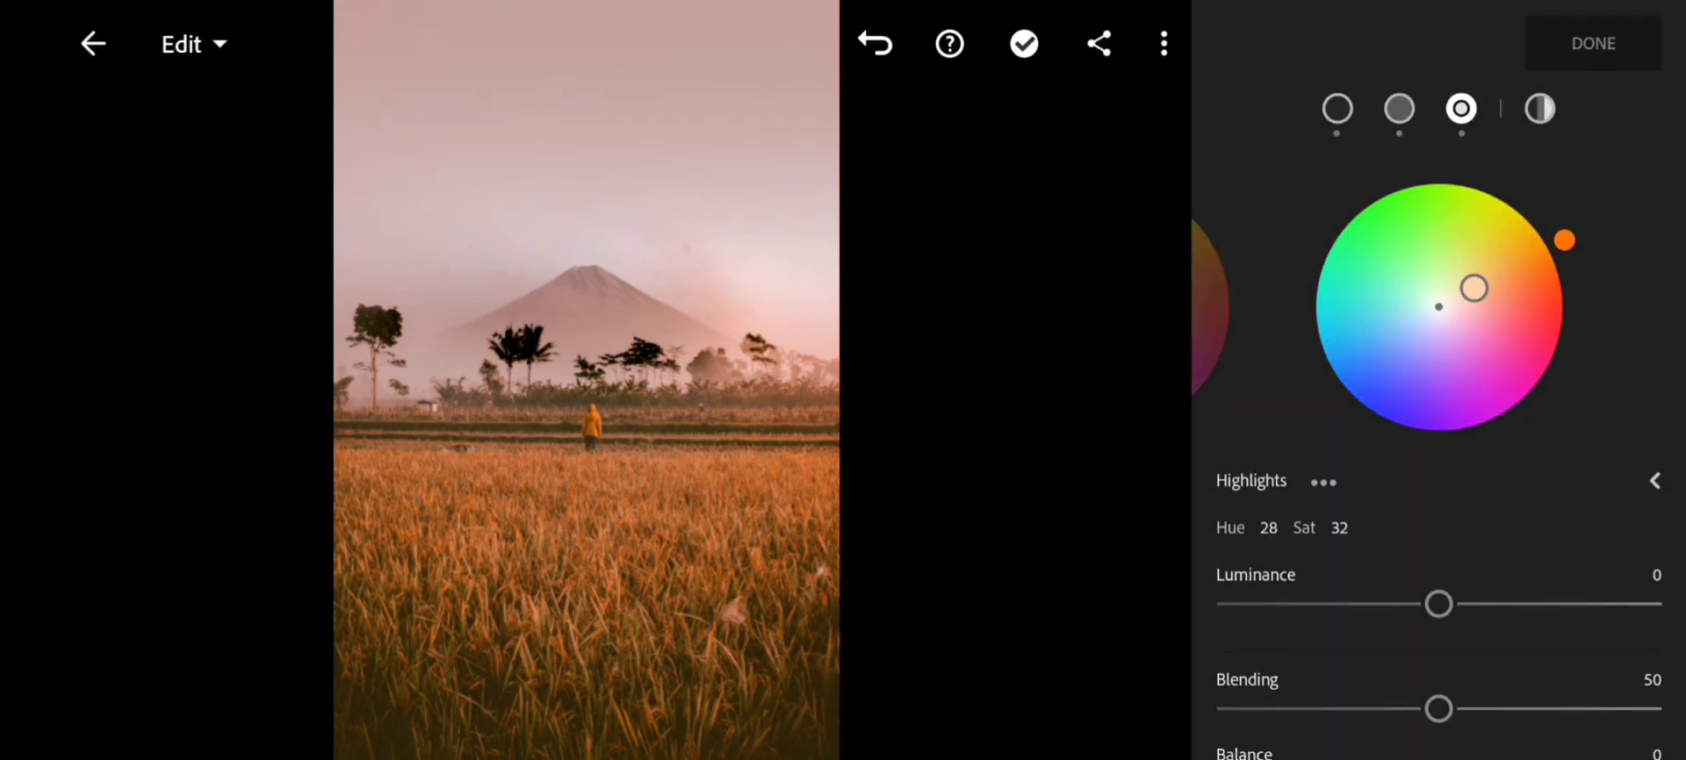
drag(1475, 290, 1520, 264)
click(1592, 43)
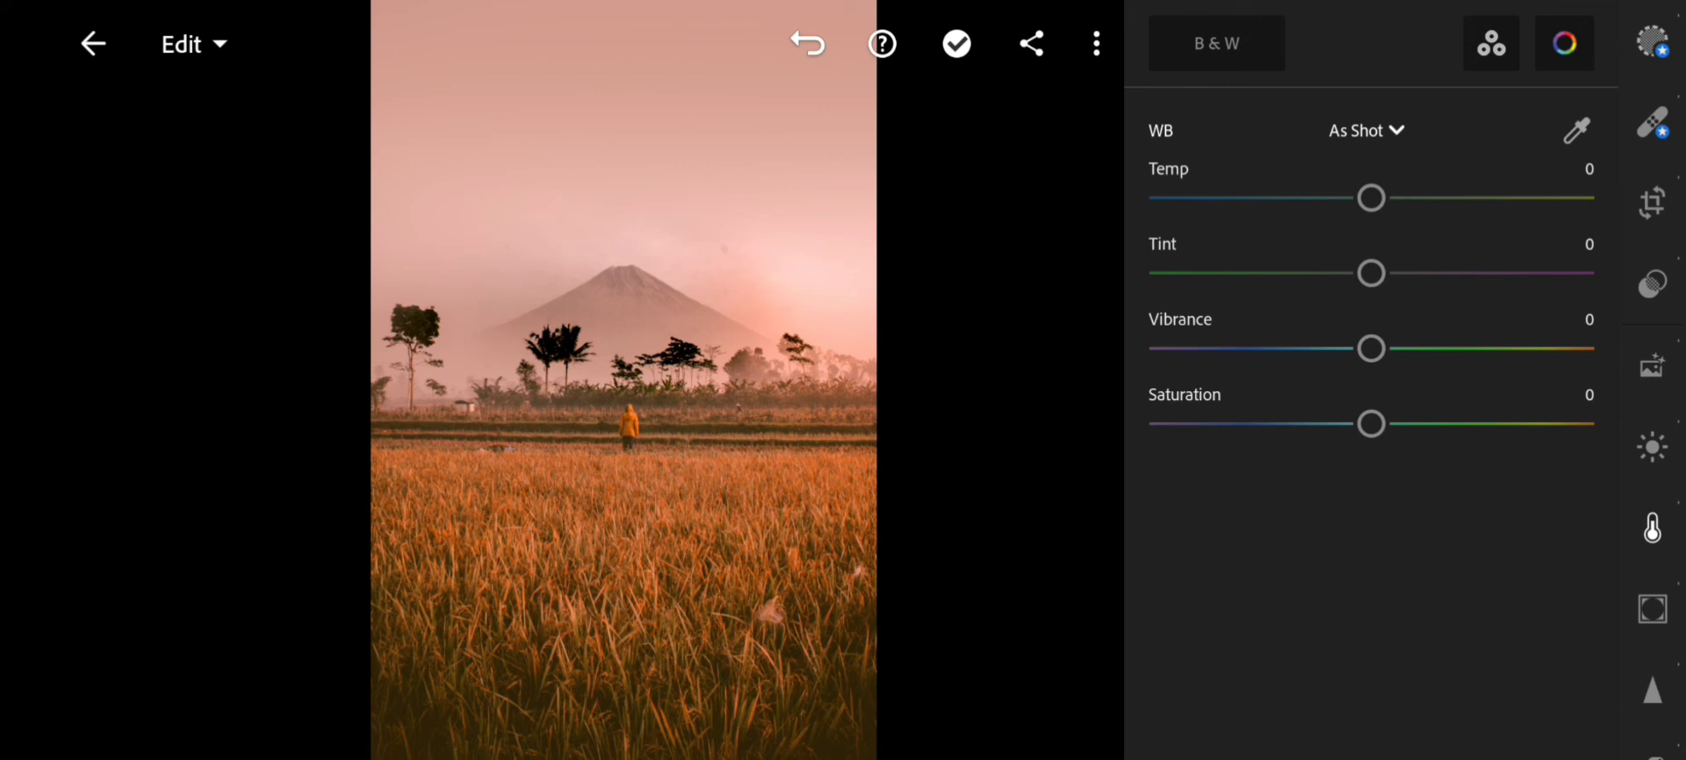
Deepen Blacks to -56 in the Light panel
click(1652, 447)
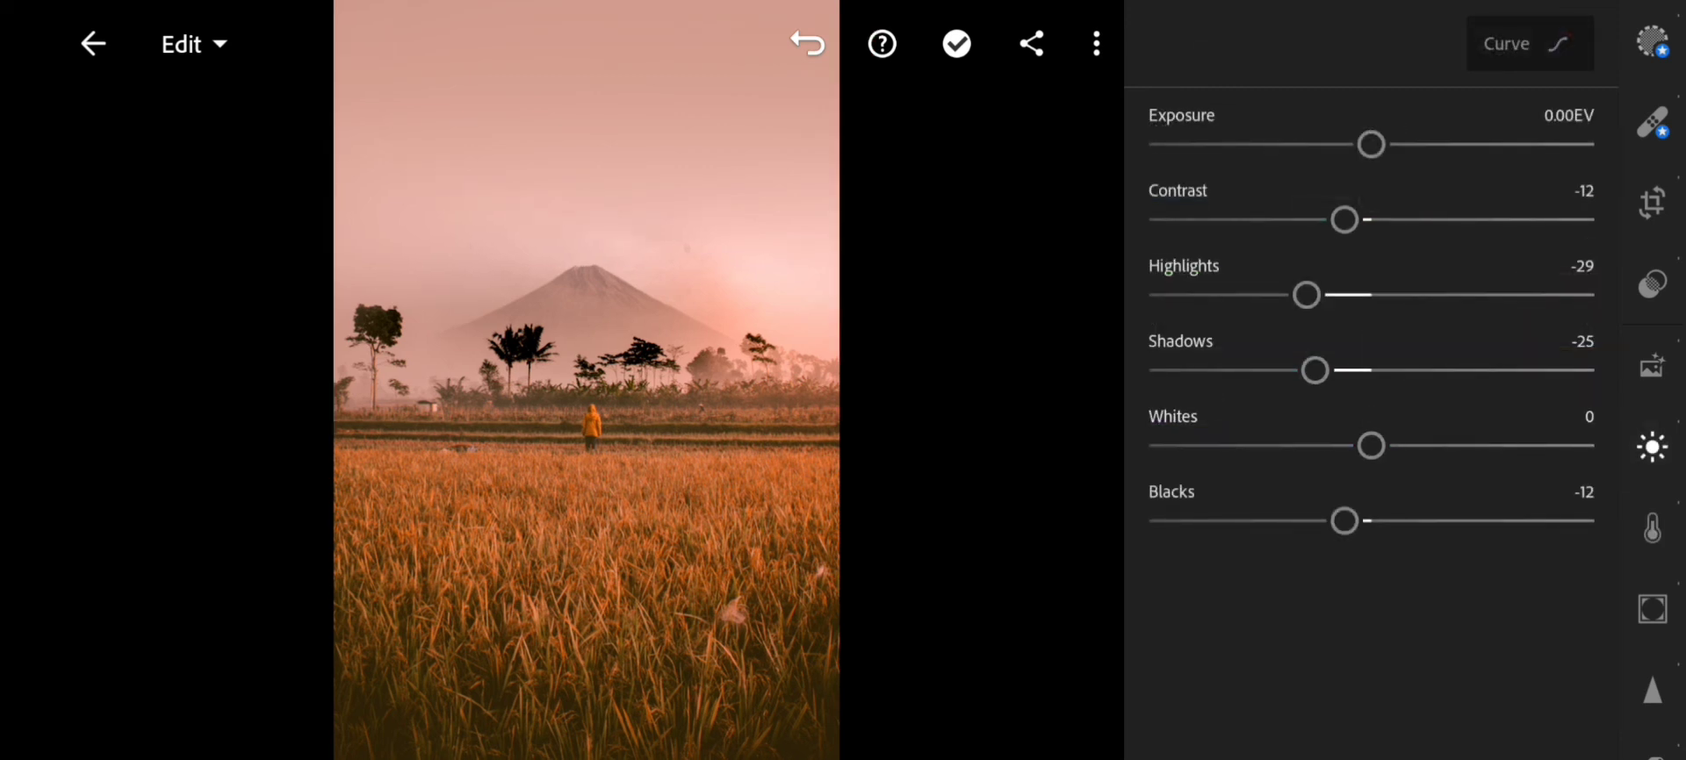
mouse_move(1344, 520)
mouse_down()
mouse_move(1197, 521)
mouse_move(1253, 520)
mouse_move(1234, 521)
mouse_up()
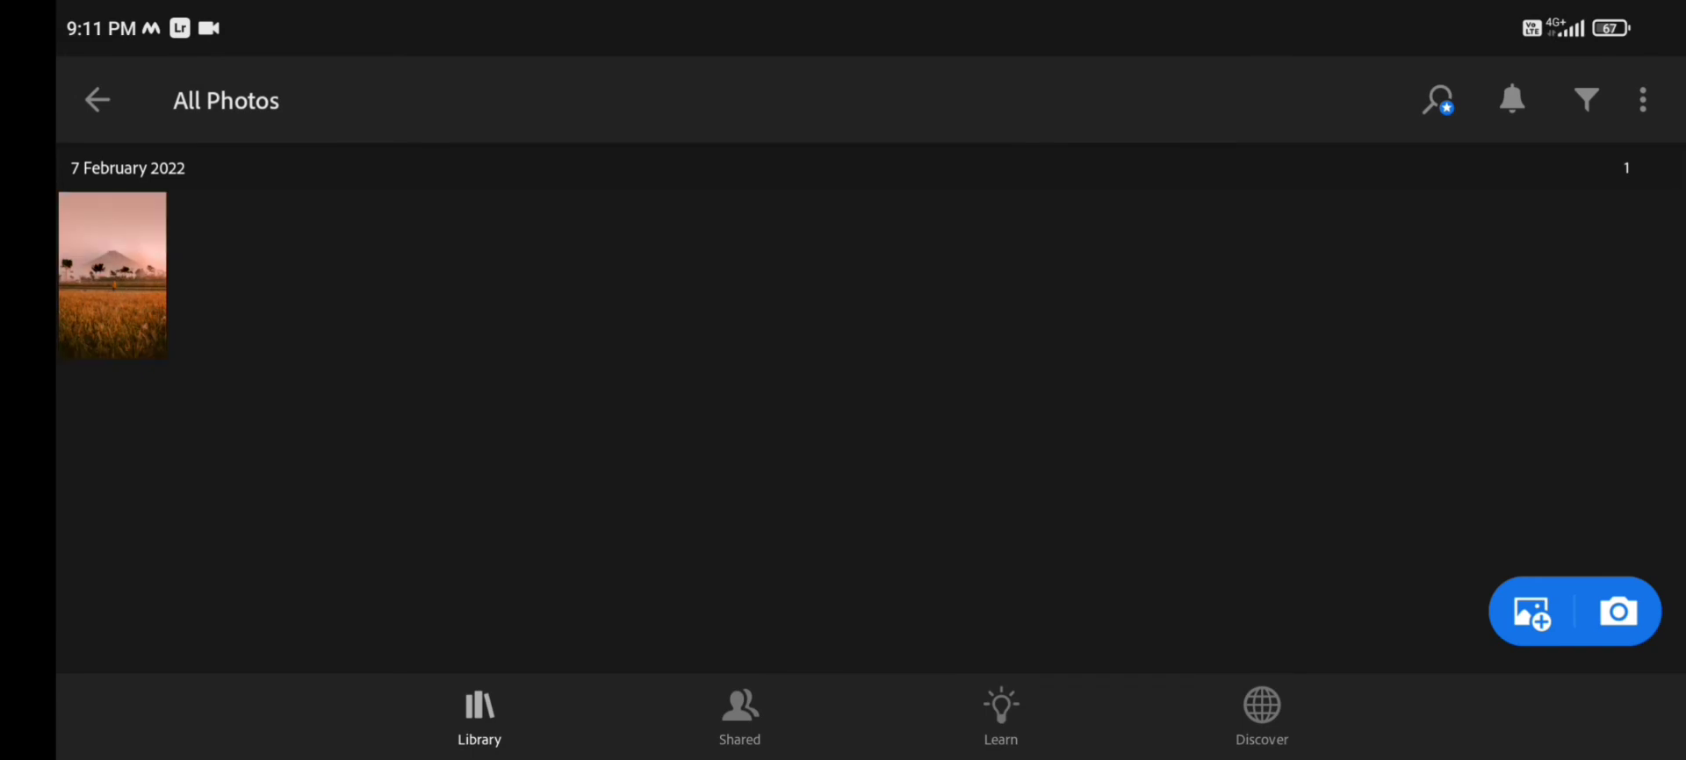
Reopen the warm pink-orange rice-field photo from All Photos in the Edit view
click(111, 275)
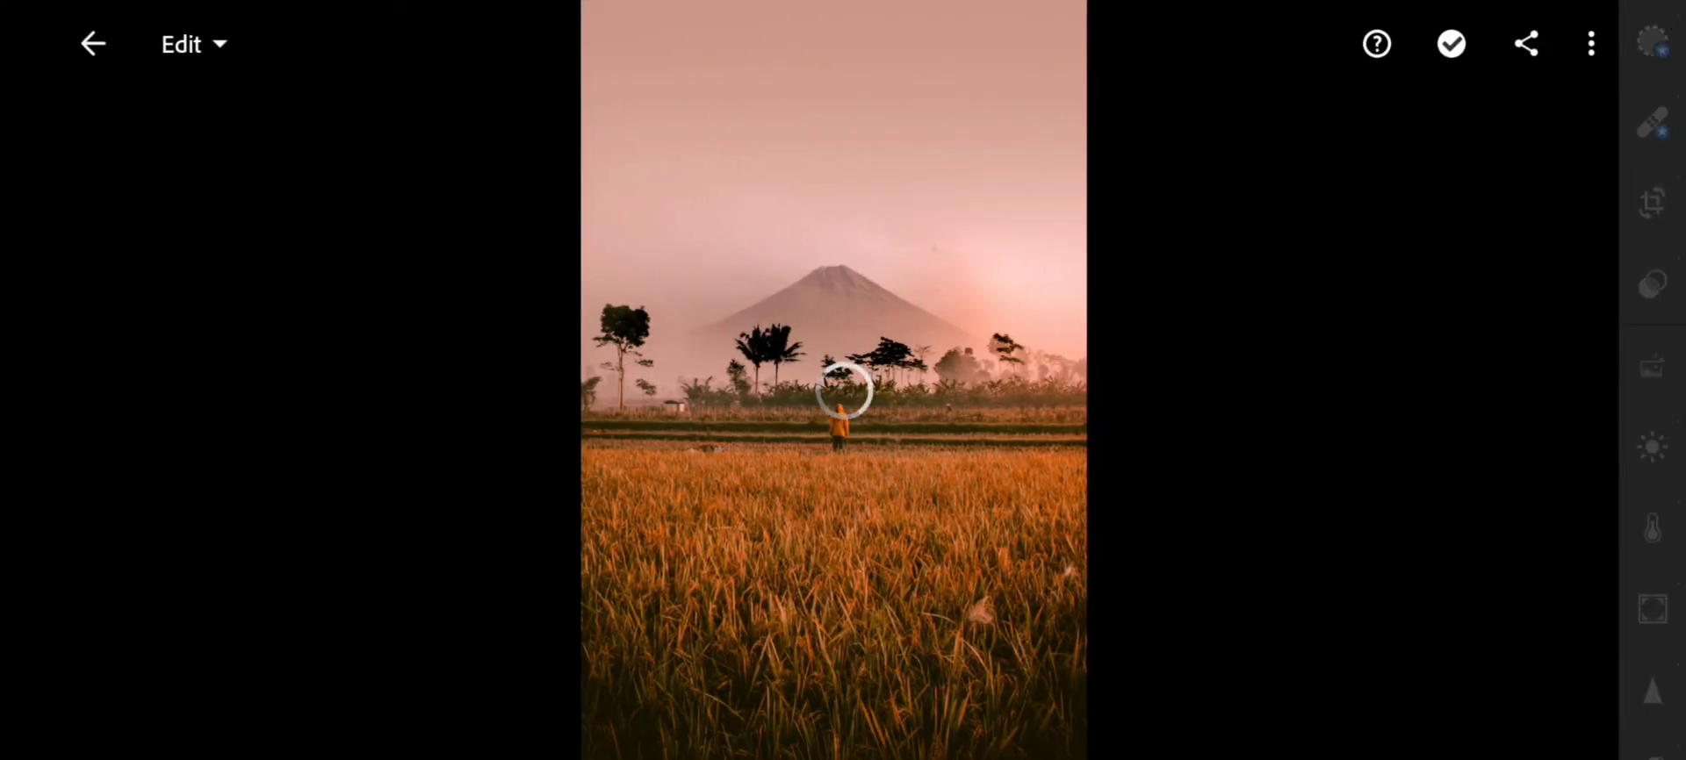